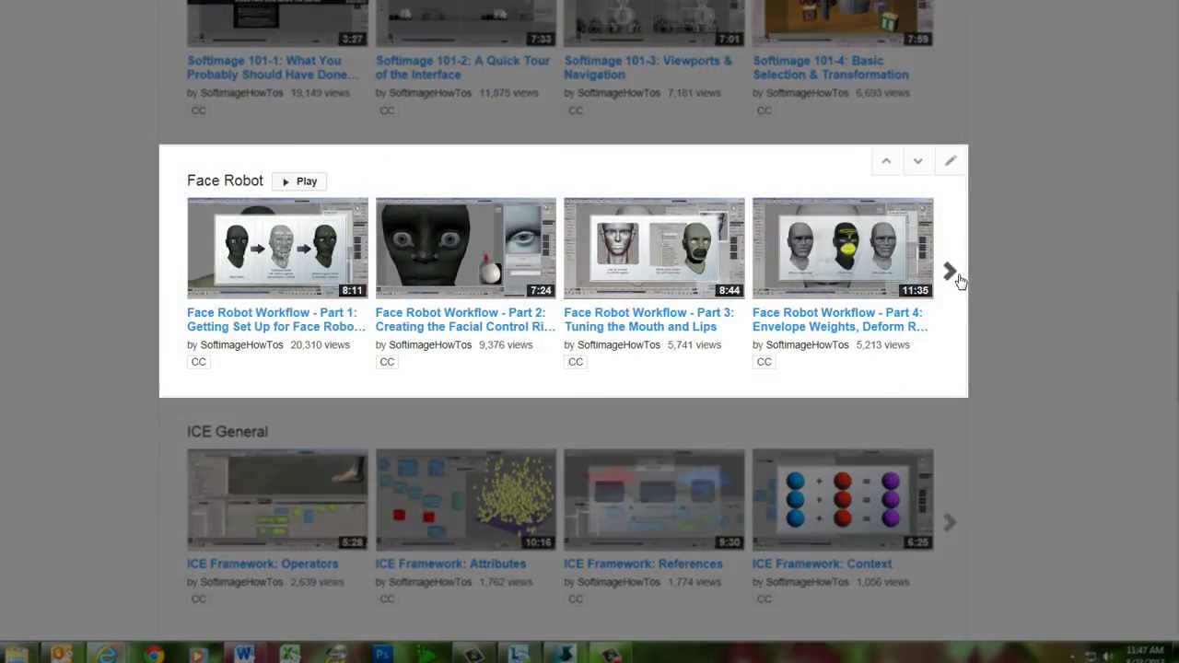
# Page forward through the Face Robot workflow videos in the playlist.
pyautogui.click(951, 274)
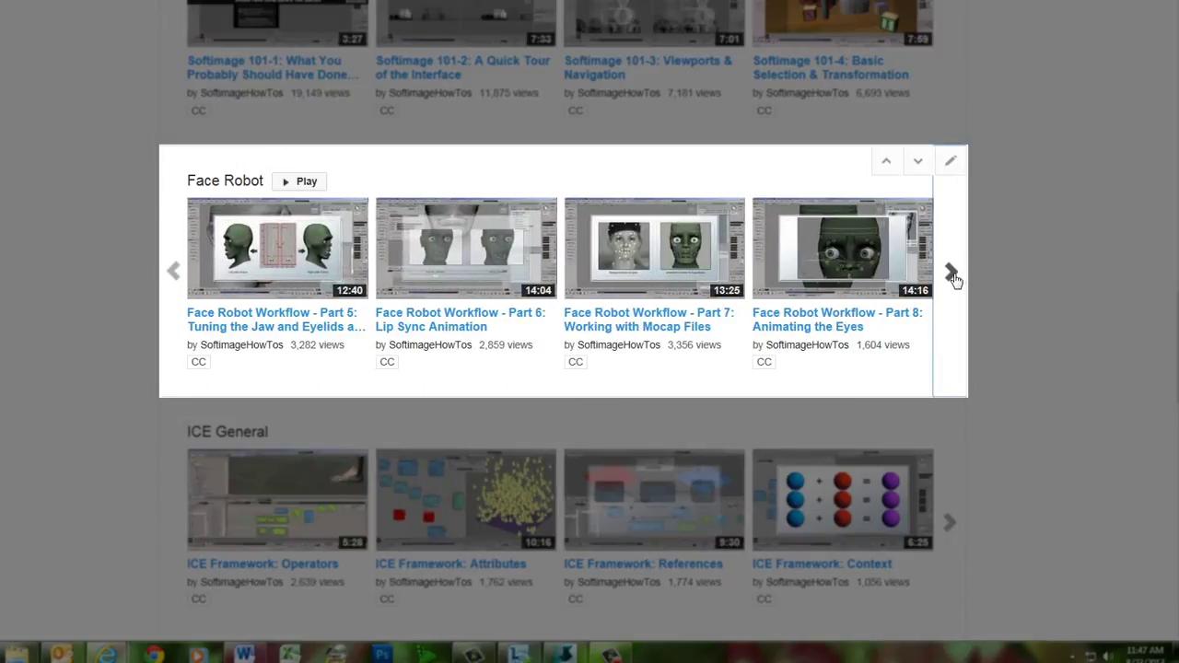
pyautogui.click(951, 274)
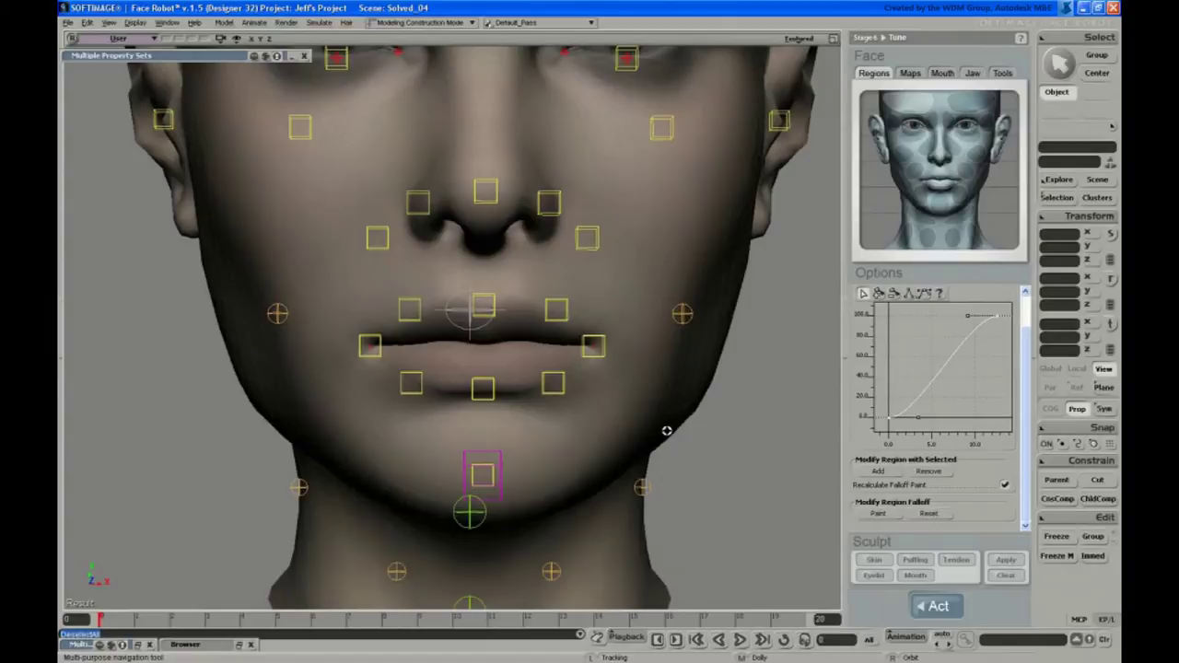
# Start Tune Mouth with the face framed closely around the lips to open the mouth adjustment properties.
pyautogui.moveTo(667, 431); pyautogui.dragTo(555, 379, button='middle')
pyautogui.moveTo(556, 379); pyautogui.dragTo(568, 378, button='right')
pyautogui.moveTo(583, 348); pyautogui.dragTo(586, 373, button='middle')
pyautogui.moveTo(586, 373); pyautogui.dragTo(585, 376, button='right')
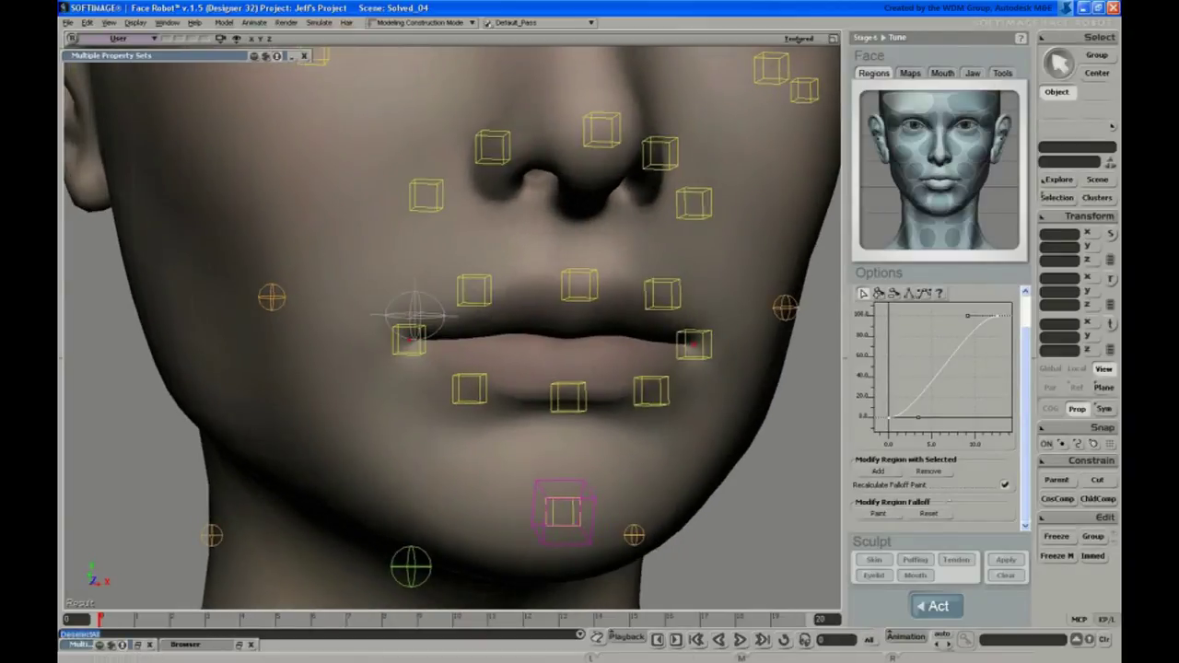
pyautogui.click(940, 74)
pyautogui.click(886, 90)
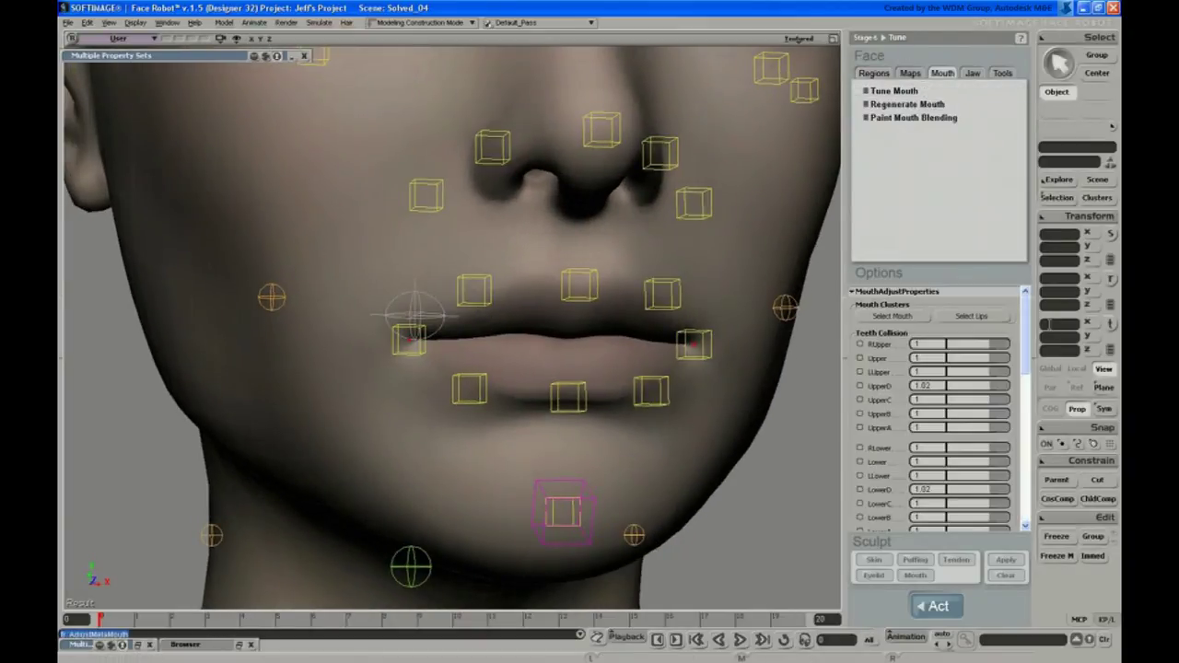
# Select all eight lip controls around the mouth, including both corners and the upper and lower lips.
pyautogui.click(407, 337)
pyautogui.keyDown('shift'); pyautogui.click(476, 297); pyautogui.keyUp('shift')
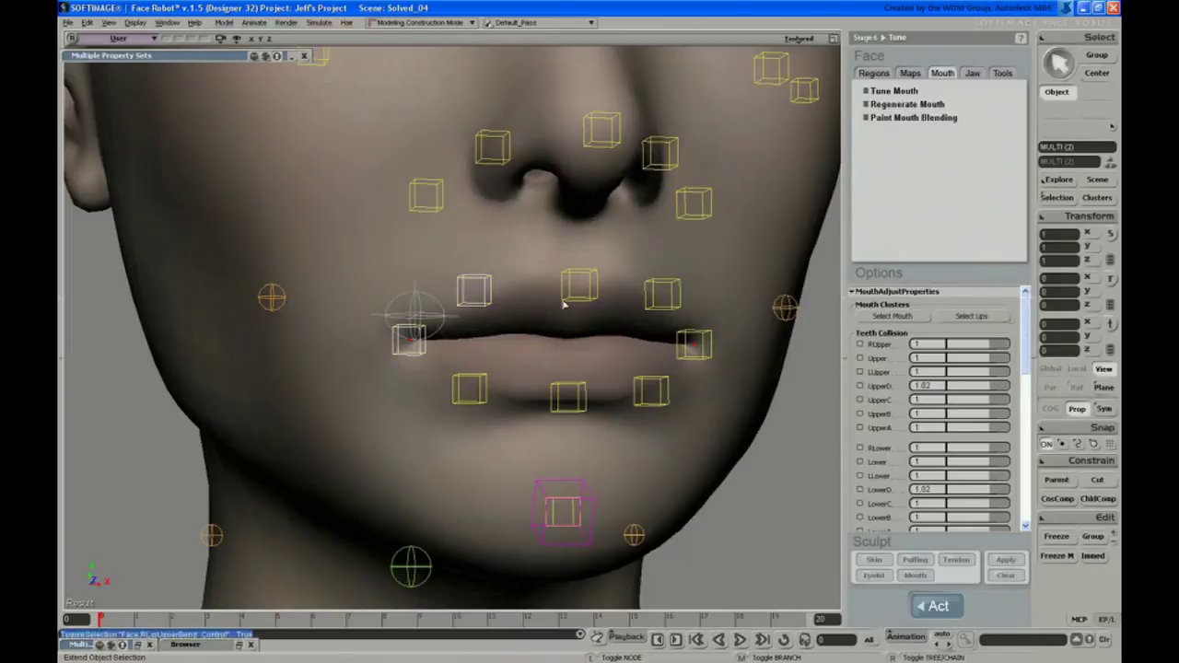
pyautogui.keyDown('shift'); pyautogui.click(566, 304); pyautogui.keyUp('shift')
pyautogui.keyDown('shift'); pyautogui.click(649, 311); pyautogui.keyUp('shift')
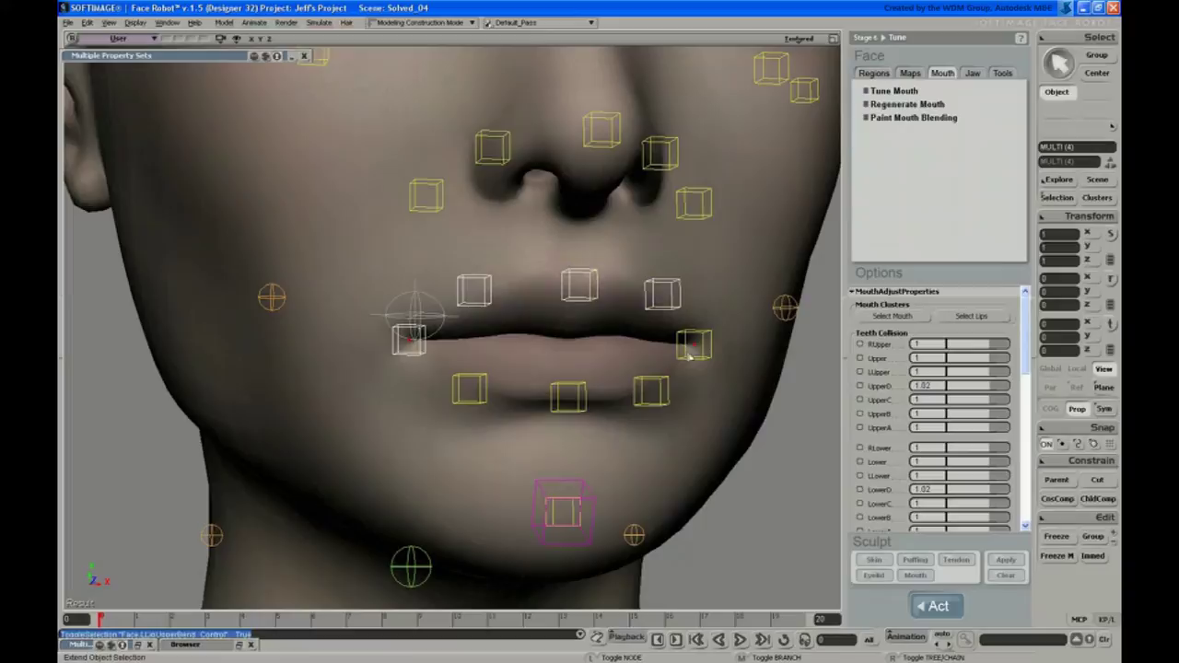
pyautogui.keyDown('shift'); pyautogui.click(652, 410); pyautogui.keyUp('shift')
pyautogui.keyDown('shift'); pyautogui.click(578, 413); pyautogui.keyUp('shift')
pyautogui.keyDown('shift'); pyautogui.click(487, 404); pyautogui.keyUp('shift')
# Push the selected lip controls about 0.65 units back along Z into the teeth.
pyautogui.press('s')
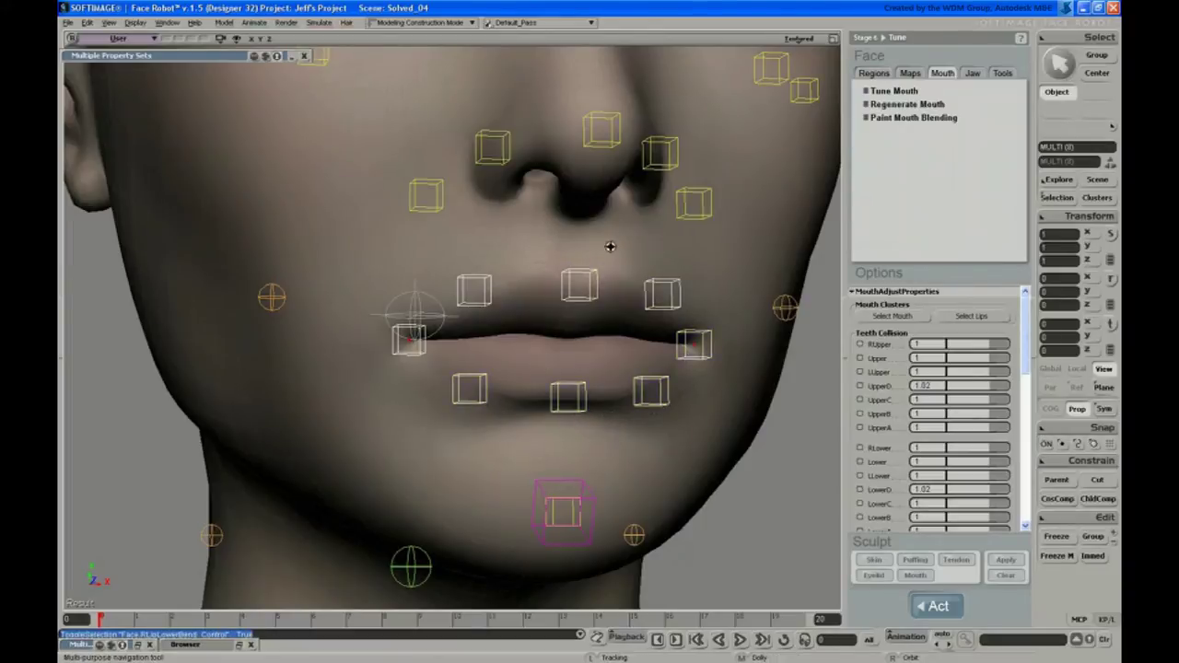
pyautogui.moveTo(611, 248); pyautogui.dragTo(607, 323, button='right')
pyautogui.moveTo(614, 341); pyautogui.dragTo(550, 322)
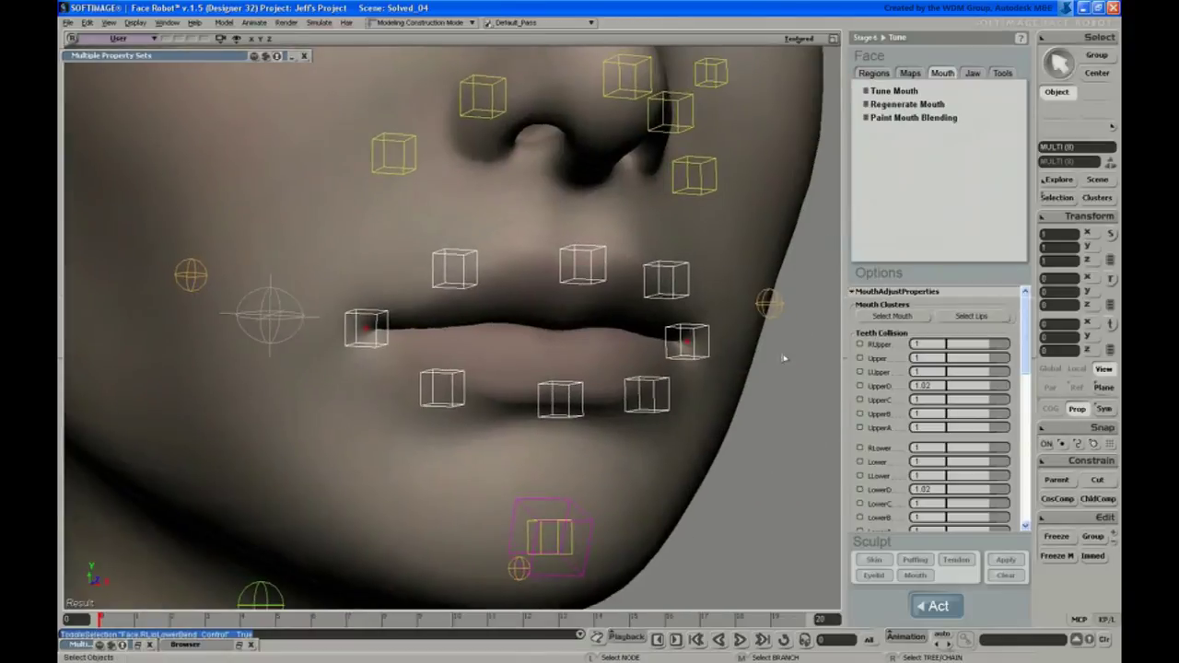
pyautogui.moveTo(1027, 329)
pyautogui.mouseDown()
pyautogui.moveTo(1026, 458)
pyautogui.moveTo(1025, 322)
pyautogui.mouseUp()
pyautogui.press('s')
pyautogui.moveTo(608, 370); pyautogui.dragTo(642, 370, button='right')
pyautogui.press('v')
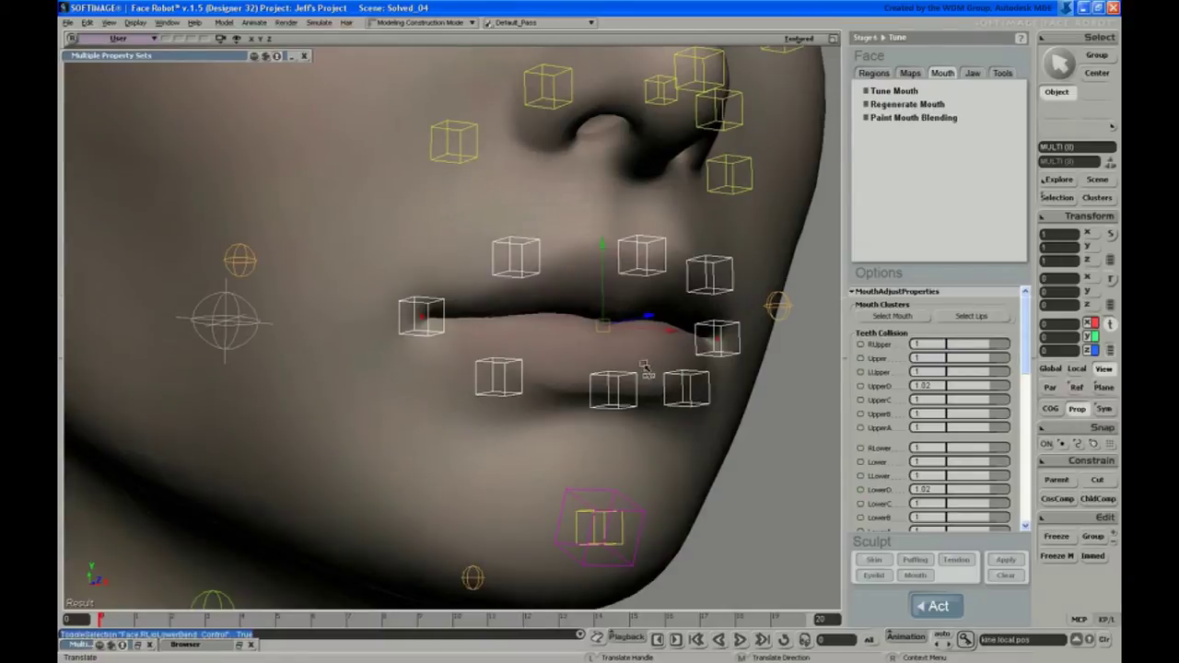
pyautogui.moveTo(650, 322); pyautogui.dragTo(592, 357)
pyautogui.press('s')
pyautogui.moveTo(655, 353); pyautogui.dragTo(621, 353, button='right')
pyautogui.press('v')
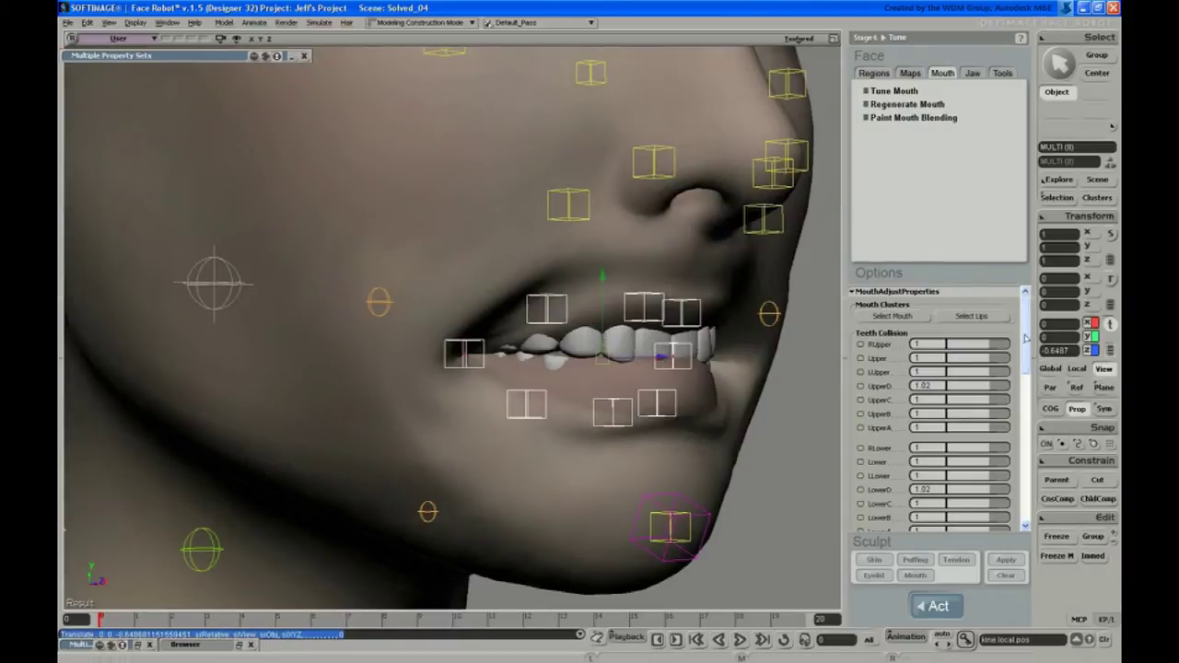
# Set the Teeth Collision values UpperA to UpperD and LowerA to LowerD to 0.
pyautogui.moveTo(1025, 339); pyautogui.dragTo(1010, 321)
pyautogui.moveTo(976, 388); pyautogui.dragTo(930, 436)
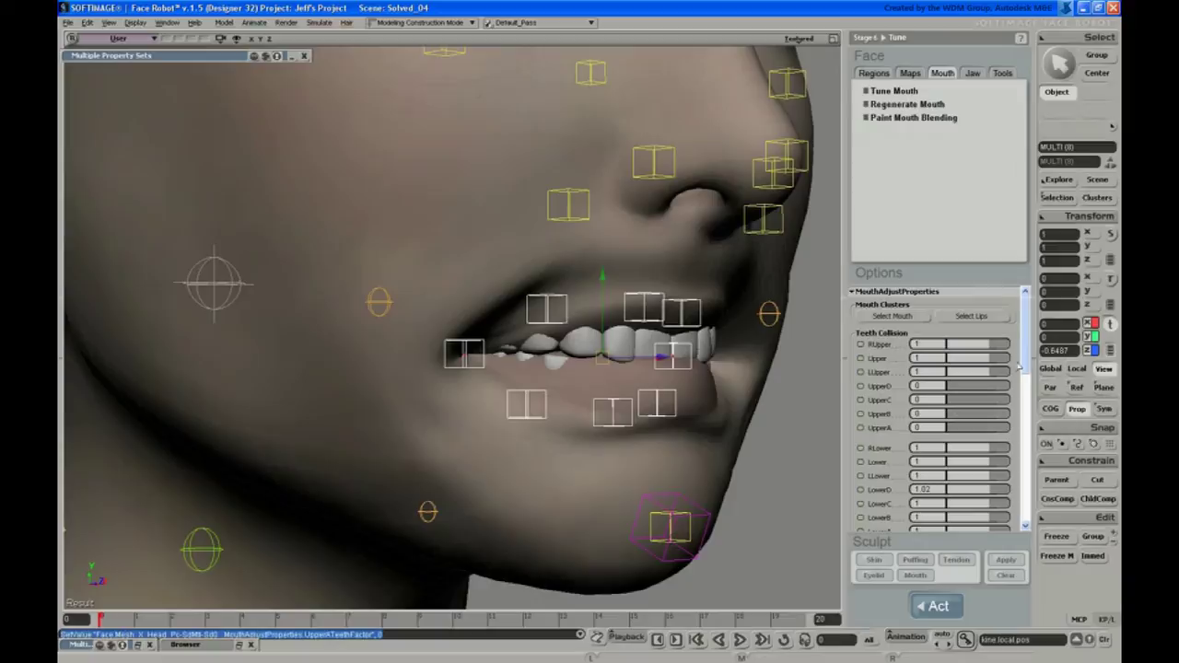
pyautogui.moveTo(1021, 367); pyautogui.dragTo(921, 445)
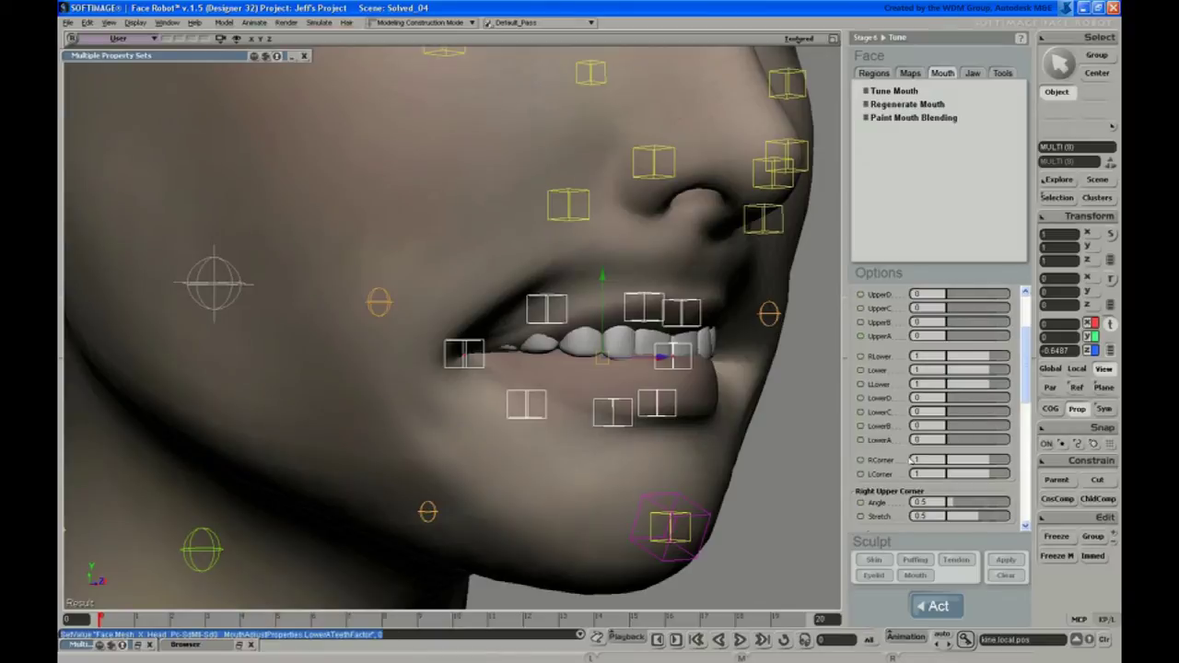
# Raise the Upper teeth collision value to 1.091.
pyautogui.moveTo(1019, 380); pyautogui.dragTo(995, 373)
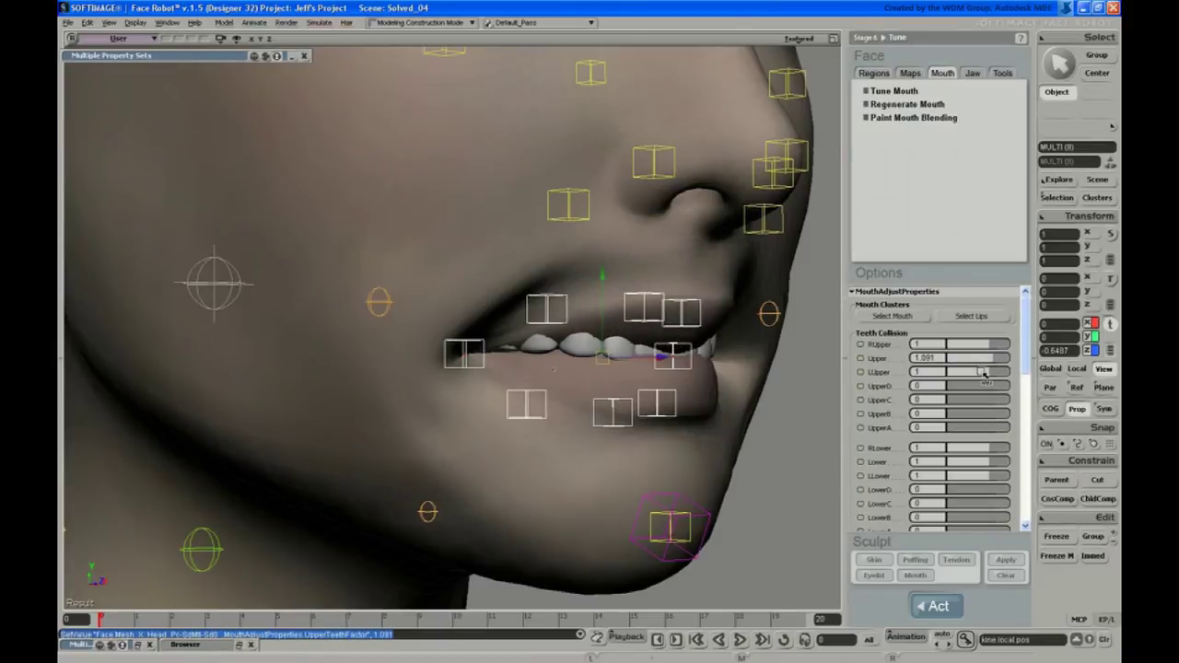
pyautogui.press('s')
pyautogui.moveTo(512, 289); pyautogui.dragTo(495, 290, button='middle')
pyautogui.scroll(-2, 495, 289)
# Open the mouth by moving the jaw control about 0.38 units down and 0.27 units back.
pyautogui.press('space')
pyautogui.click(627, 494)
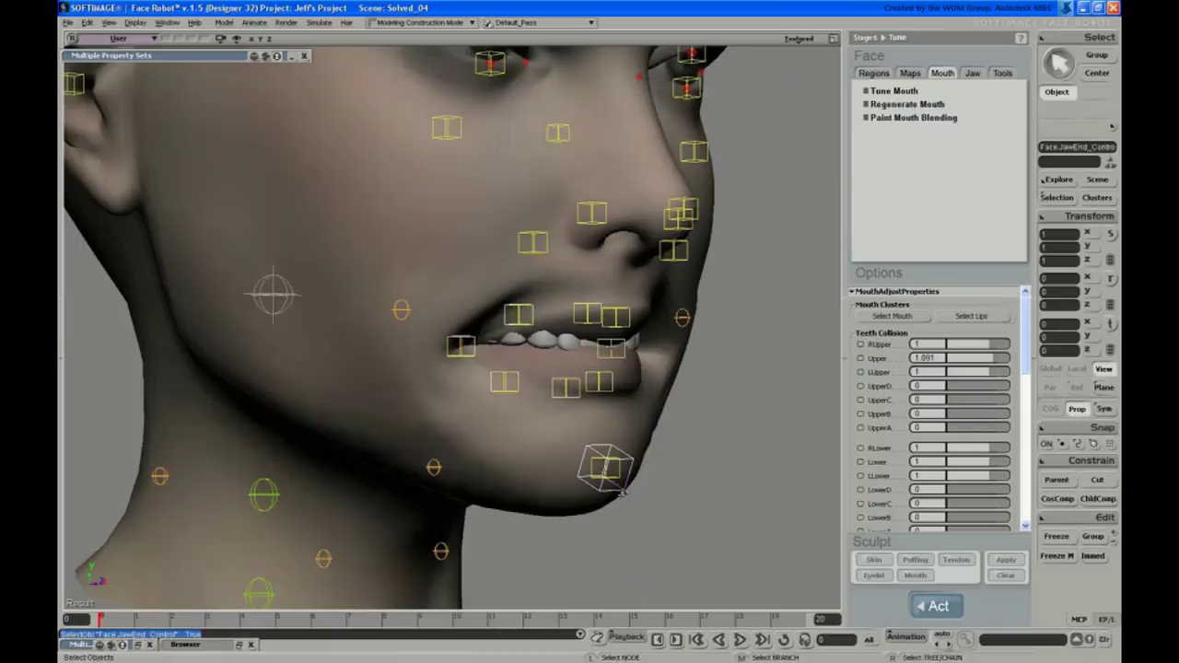
pyautogui.press('s')
pyautogui.moveTo(627, 495); pyautogui.dragTo(674, 489, button='right')
pyautogui.press('v')
pyautogui.moveTo(693, 454); pyautogui.dragTo(670, 468)
# Set the upper teeth collision values to 1.136 for RUpper, 1.167 for Upper and 1.136 for LUpper.
pyautogui.press('s')
pyautogui.moveTo(671, 468); pyautogui.dragTo(647, 444, button='middle')
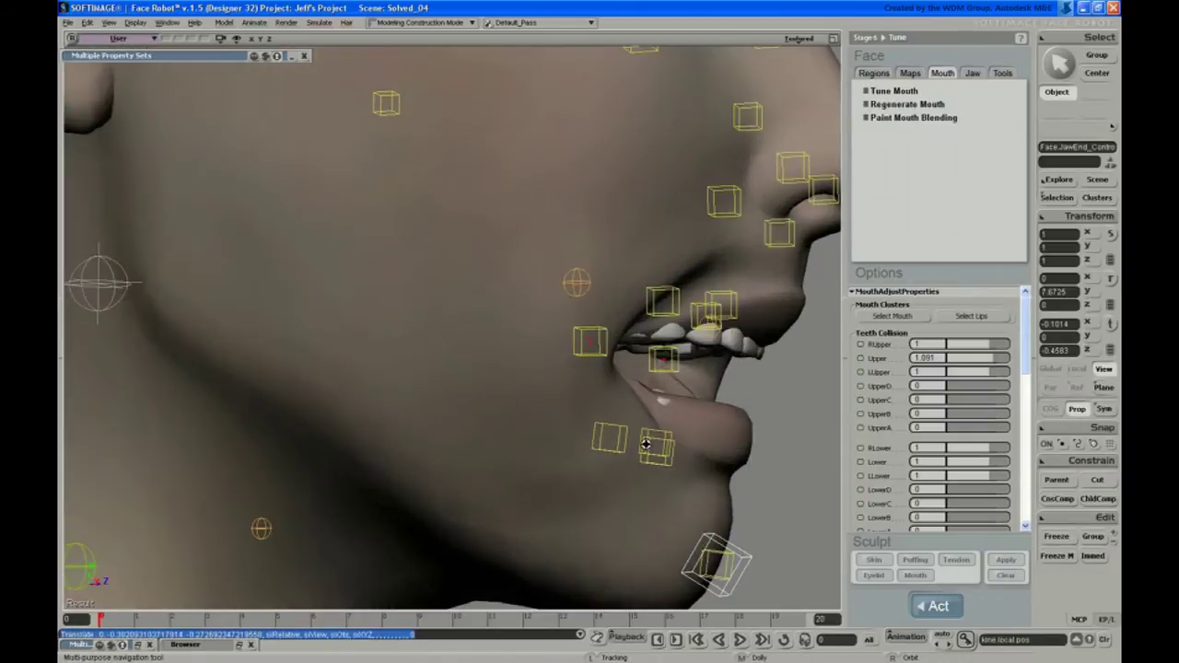
pyautogui.moveTo(667, 433); pyautogui.dragTo(634, 413, button='right')
pyautogui.moveTo(634, 414); pyautogui.dragTo(508, 392, button='middle')
pyautogui.moveTo(508, 393); pyautogui.dragTo(526, 458, button='right')
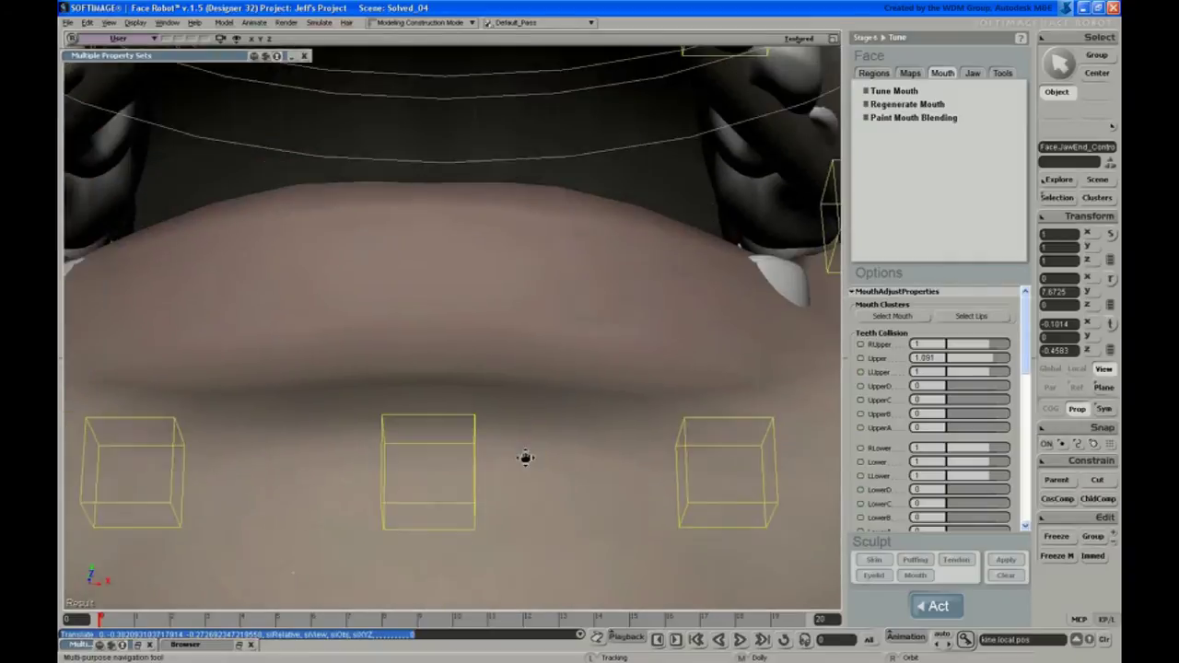
pyautogui.moveTo(526, 458); pyautogui.dragTo(552, 497)
pyautogui.moveTo(553, 497); pyautogui.dragTo(555, 372, button='middle')
pyautogui.scroll(-2, 554, 372)
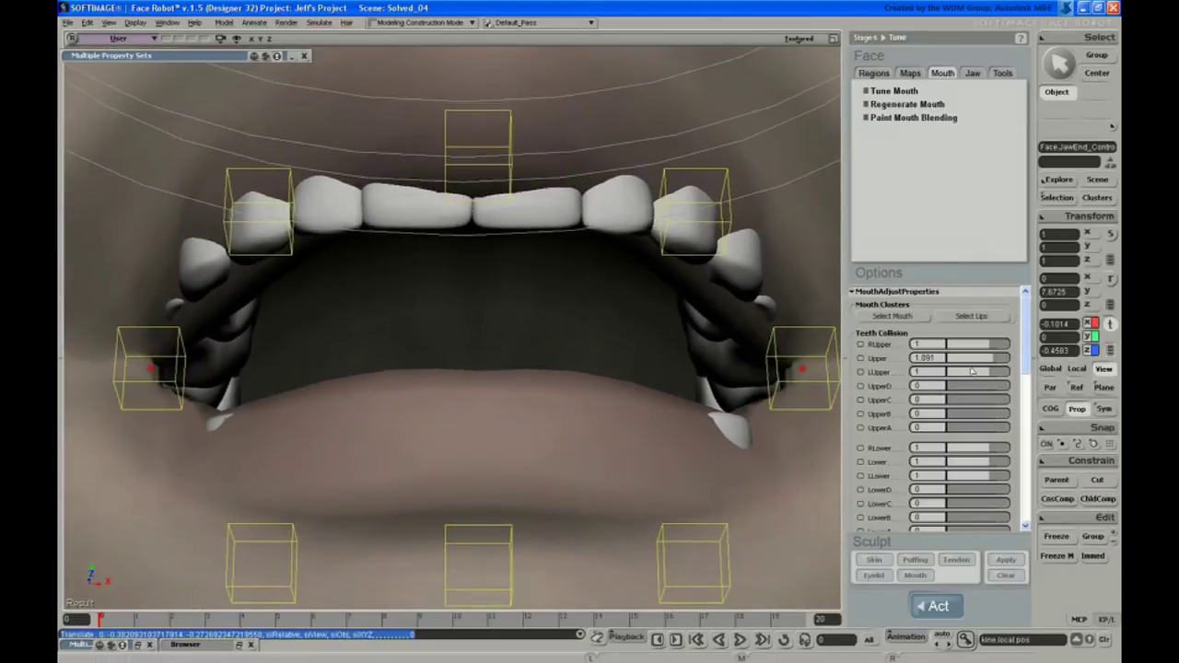
pyautogui.moveTo(995, 361)
pyautogui.mouseDown()
pyautogui.moveTo(990, 346)
pyautogui.moveTo(995, 374)
pyautogui.mouseUp()
pyautogui.press('s')
pyautogui.scroll(-3, 630, 304)
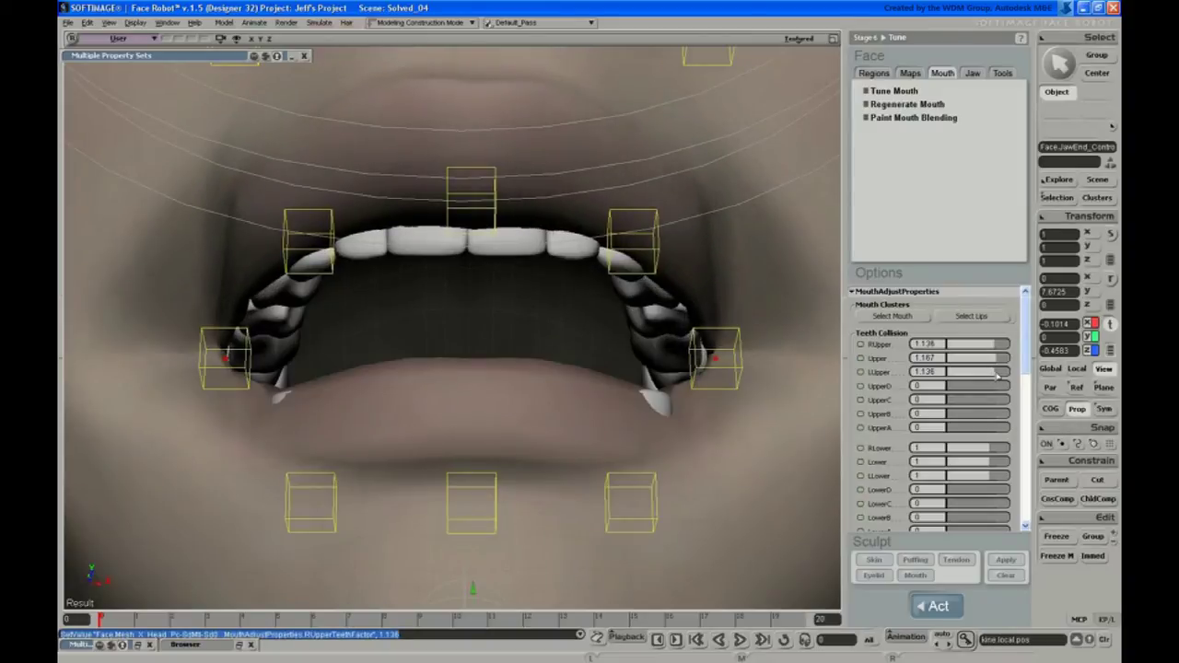
# Set the Lower teeth collision value to 1.076 while checking the lower lip against the teeth.
pyautogui.press('s')
pyautogui.moveTo(663, 318); pyautogui.dragTo(514, 264, button='middle')
pyautogui.moveTo(514, 264); pyautogui.dragTo(542, 295, button='right')
pyautogui.moveTo(542, 296); pyautogui.dragTo(505, 259)
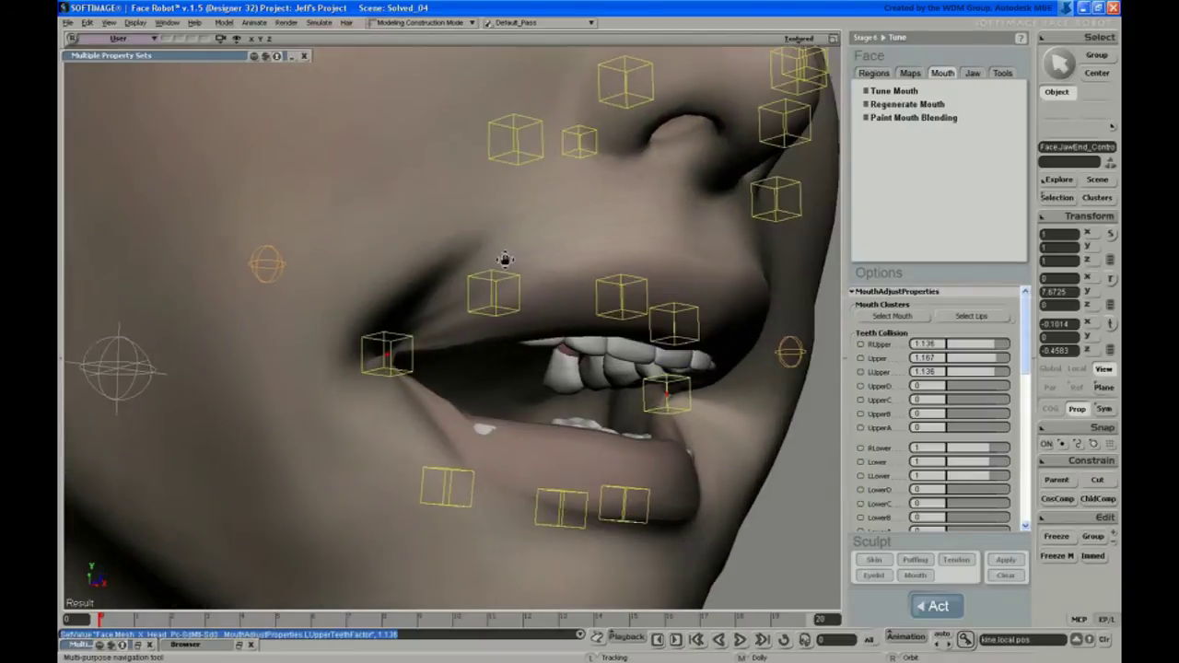
pyautogui.moveTo(505, 259)
pyautogui.mouseDown(button='right')
pyautogui.moveTo(507, 350)
pyautogui.moveTo(491, 252)
pyautogui.mouseUp(button='right')
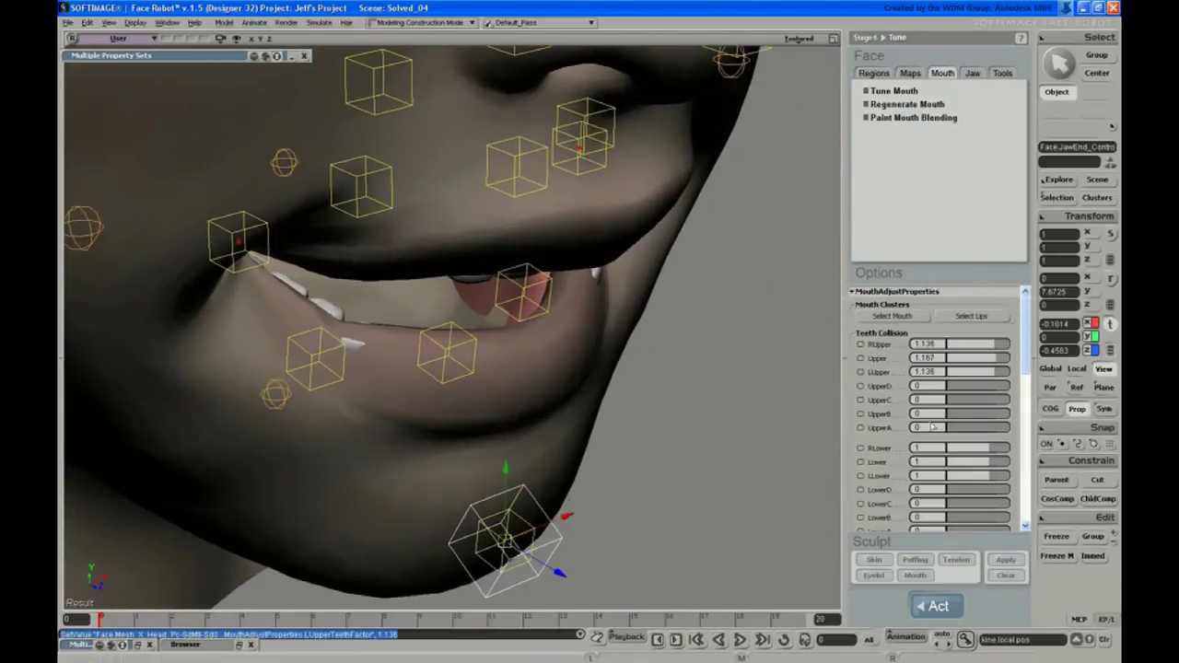
pyautogui.moveTo(993, 465); pyautogui.dragTo(993, 466)
# Set both the RLower and LLower teeth collision values to 1.121.
pyautogui.press('s')
pyautogui.moveTo(645, 346); pyautogui.dragTo(682, 348, button='right')
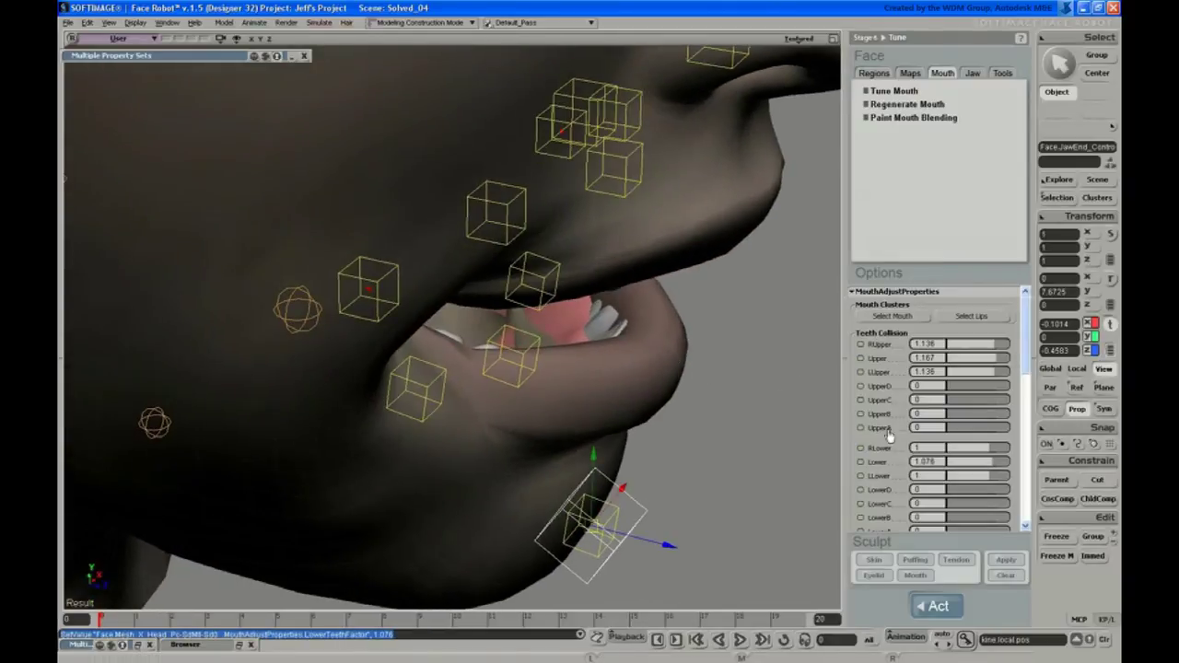
pyautogui.moveTo(992, 450); pyautogui.dragTo(996, 477)
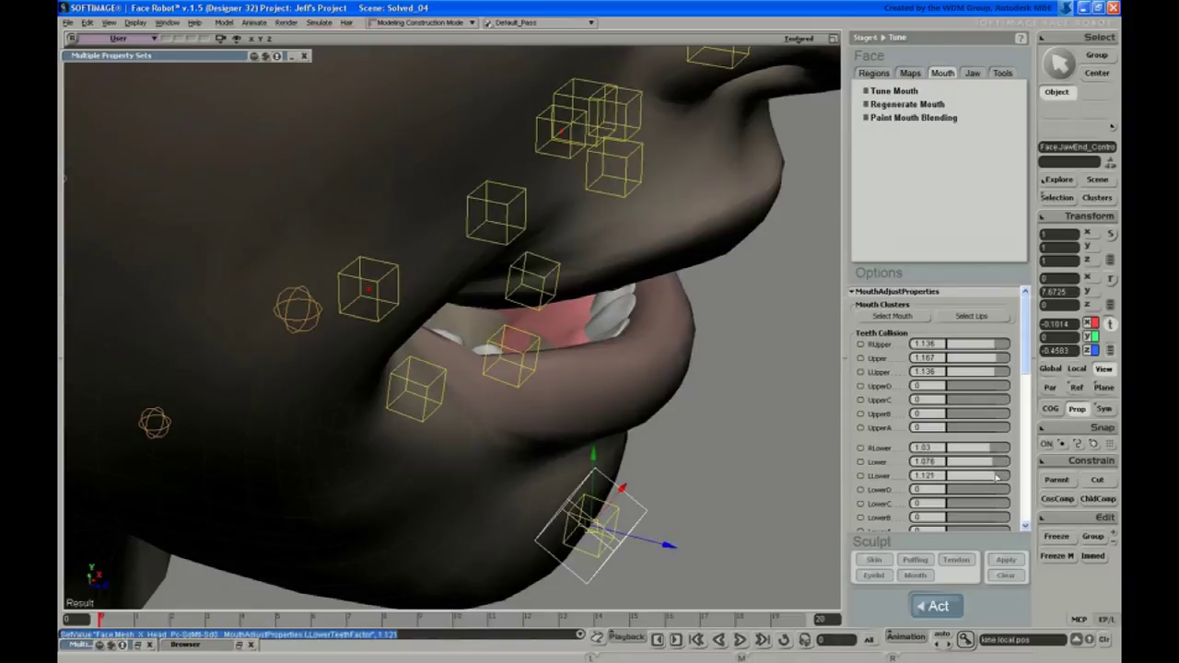
pyautogui.press('s')
pyautogui.moveTo(542, 221); pyautogui.dragTo(511, 199, button='right')
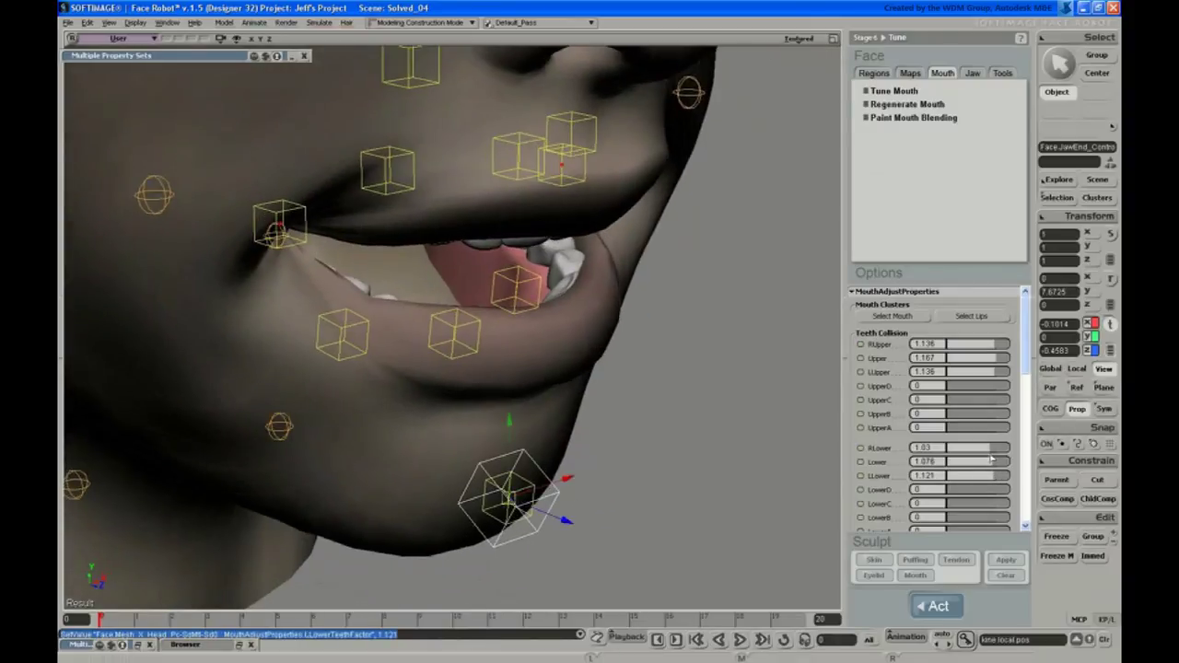
pyautogui.moveTo(993, 450); pyautogui.dragTo(997, 451)
# Select all eight lip controls and the jaw control in the face control picker and reset their transforms.
pyautogui.press('s')
pyautogui.moveTo(545, 288); pyautogui.dragTo(453, 234, button='right')
pyautogui.moveTo(453, 234); pyautogui.dragTo(408, 236, button='middle')
pyautogui.moveTo(408, 237); pyautogui.dragTo(513, 276, button='right')
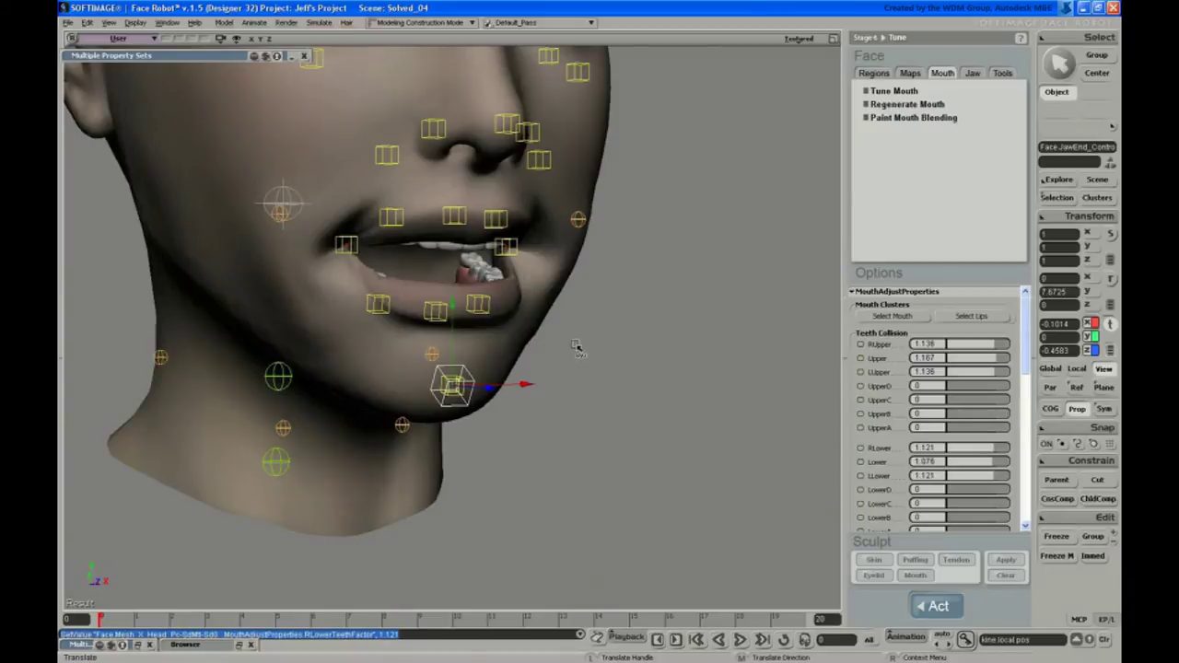
pyautogui.press('F3')
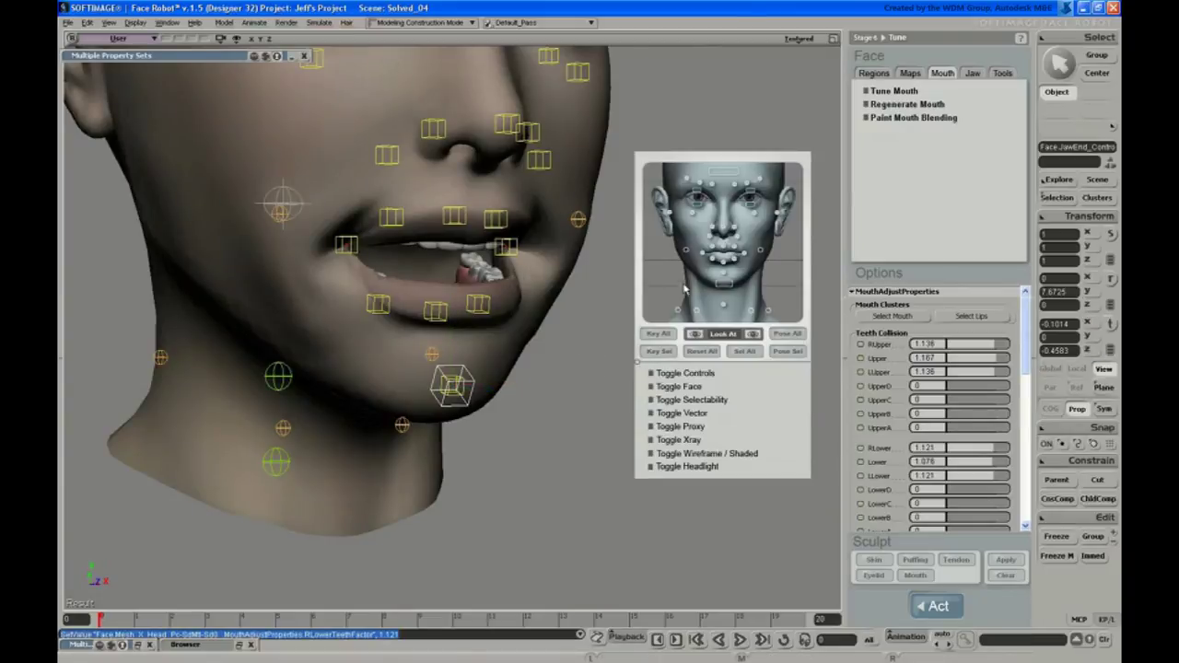
pyautogui.click(714, 260)
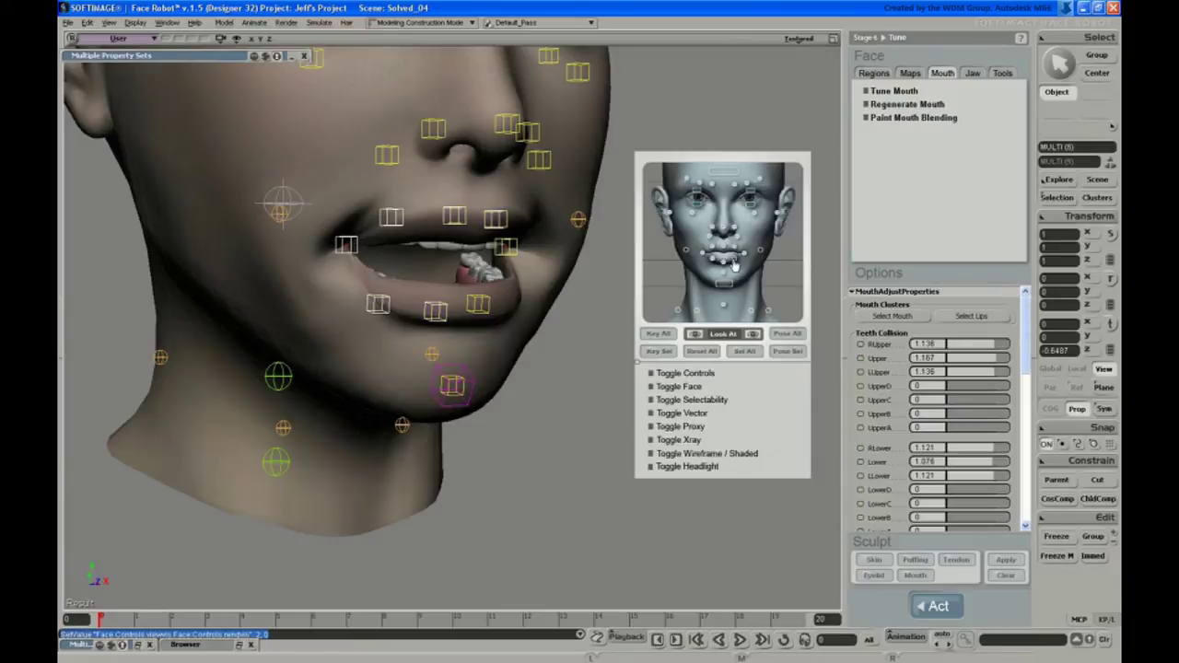
pyautogui.click(727, 290)
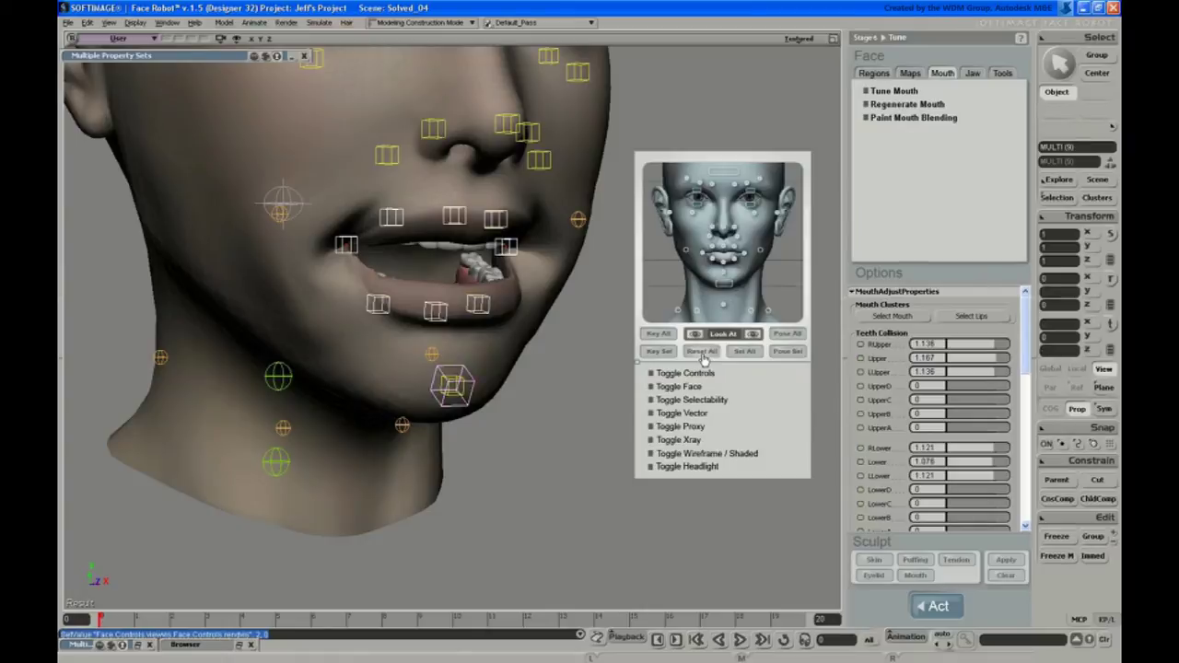
pyautogui.hotkey('ctrl', 'shift', 'r')
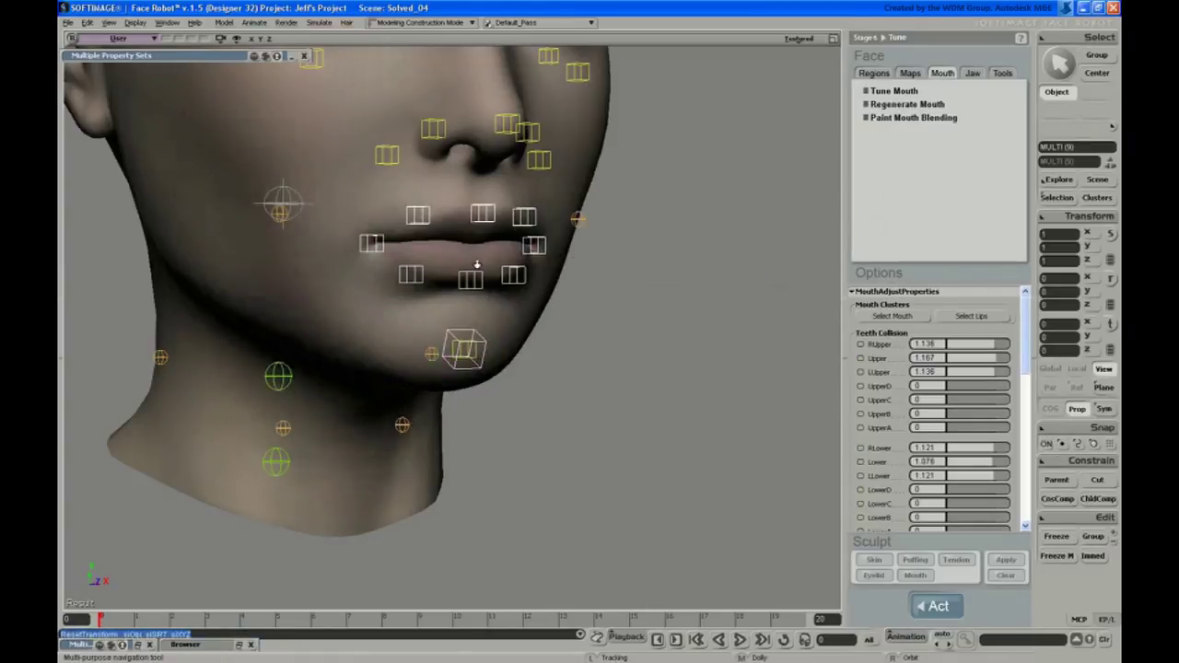
# Deselect the jaw control, try pushing the lip controls about 0.36 units back, and reset their transforms.
pyautogui.moveTo(477, 265); pyautogui.dragTo(448, 325, button='middle')
pyautogui.moveTo(448, 326); pyautogui.dragTo(560, 361, button='right')
pyautogui.rightClick(564, 364)
pyautogui.press('space')
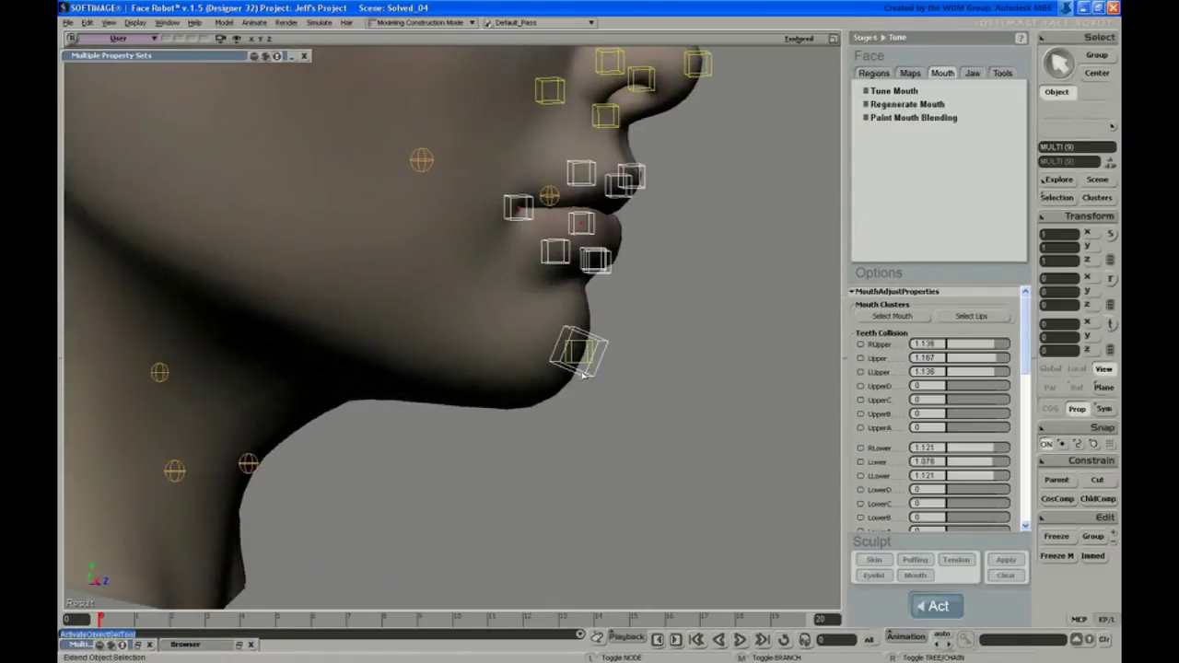
pyautogui.keyDown('ctrl'); pyautogui.keyDown('shift'); pyautogui.click(582, 374); pyautogui.keyUp('shift'); pyautogui.keyUp('ctrl')
pyautogui.press('v')
pyautogui.moveTo(649, 208); pyautogui.dragTo(619, 198)
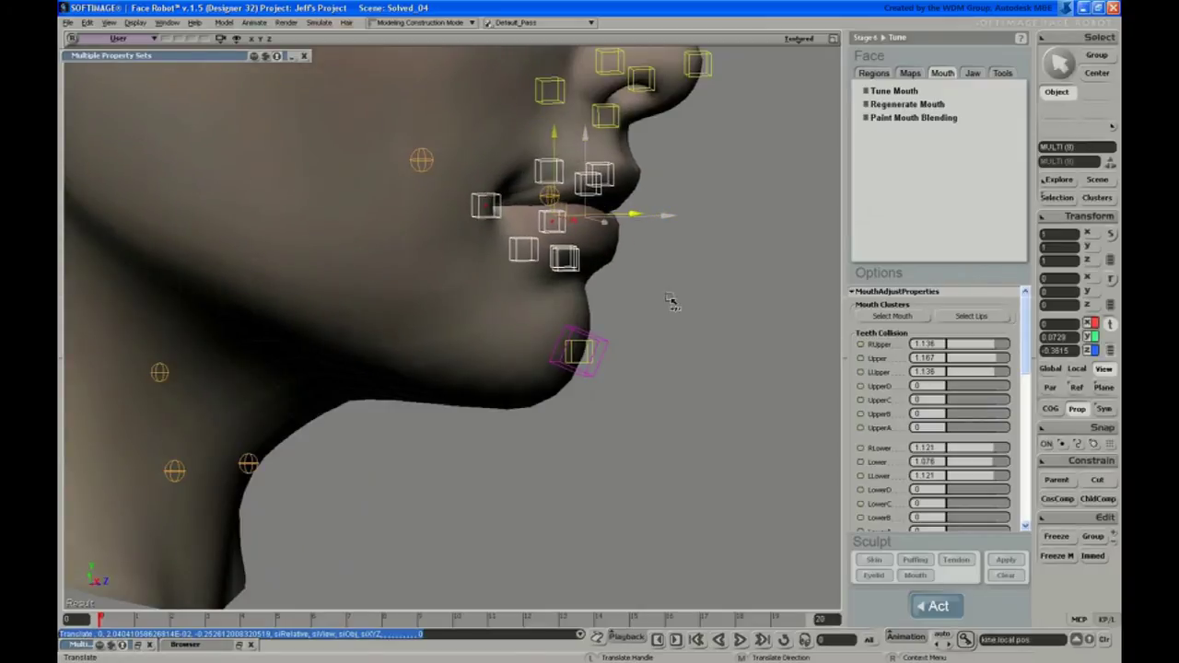
pyautogui.hotkey('ctrl', 'shift', 'r')
# Test the lip collision again by moving the lip controls back, checking the mouth from several angles.
pyautogui.press('s')
pyautogui.moveTo(673, 303); pyautogui.dragTo(599, 263, button='right')
pyautogui.moveTo(600, 264); pyautogui.dragTo(660, 340)
pyautogui.moveTo(660, 340); pyautogui.dragTo(623, 353, button='right')
pyautogui.press('v')
pyautogui.moveTo(554, 305); pyautogui.dragTo(533, 363)
pyautogui.press('s')
pyautogui.moveTo(532, 363); pyautogui.dragTo(526, 274, button='middle')
pyautogui.moveTo(526, 274); pyautogui.dragTo(568, 330, button='right')
pyautogui.press('v')
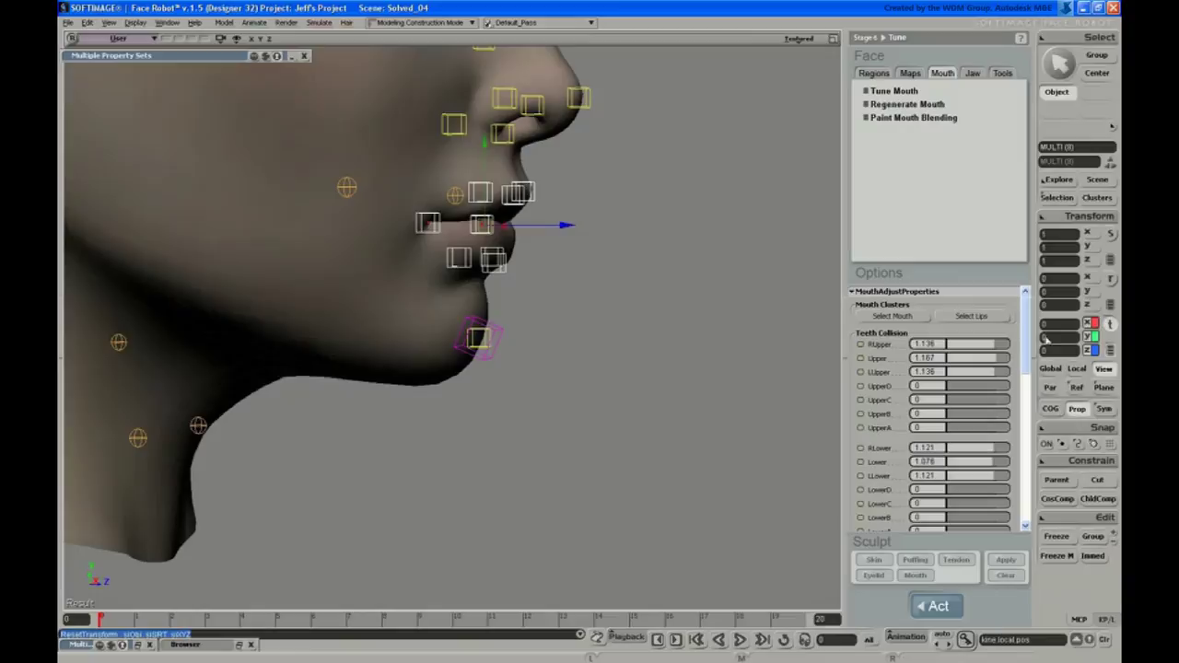
# Try moving the lip controls with the mouth corner settings in view, and undo the move.
pyautogui.moveTo(1027, 336); pyautogui.dragTo(1014, 391)
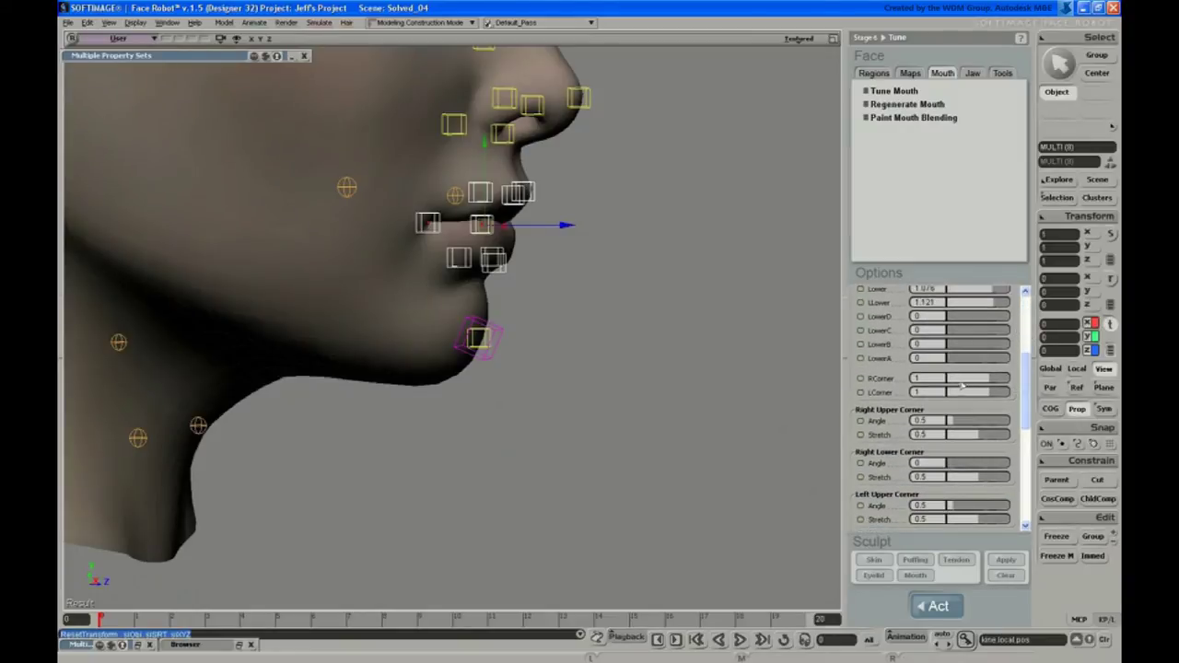
pyautogui.press('s')
pyautogui.moveTo(522, 239); pyautogui.dragTo(535, 253, button='middle')
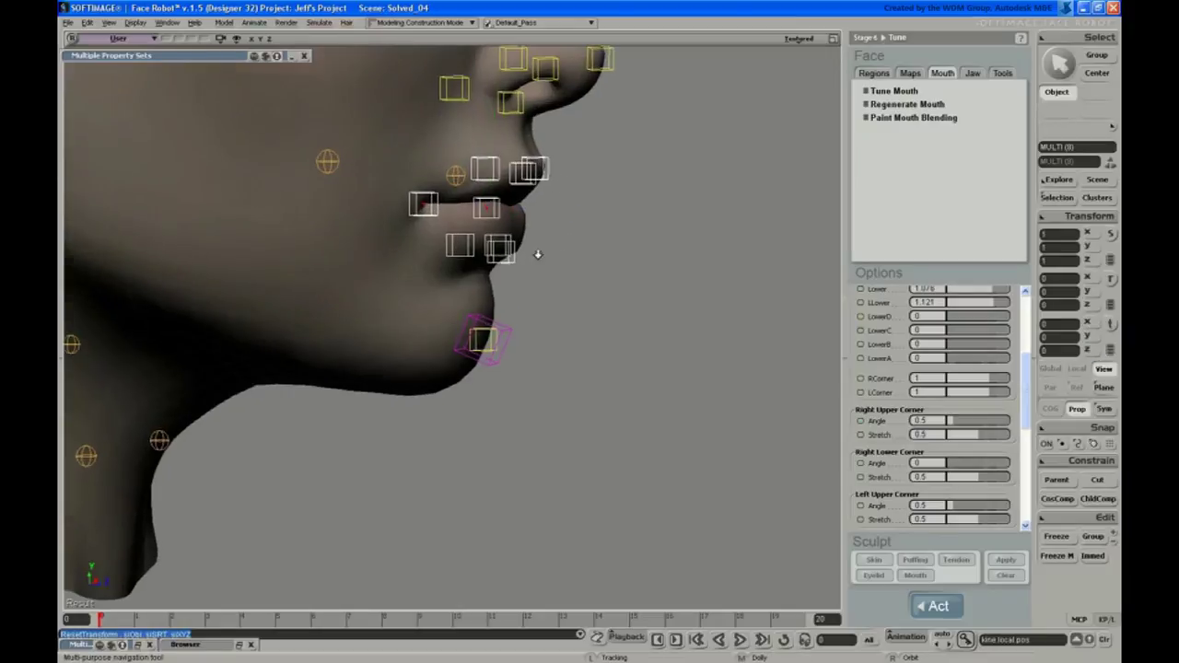
pyautogui.moveTo(499, 213); pyautogui.dragTo(561, 280)
pyautogui.hotkey('ctrl', 'z')
# Select the jaw control on the chin and move it down to open the mouth.
pyautogui.press('s')
pyautogui.moveTo(646, 305); pyautogui.dragTo(603, 313, button='right')
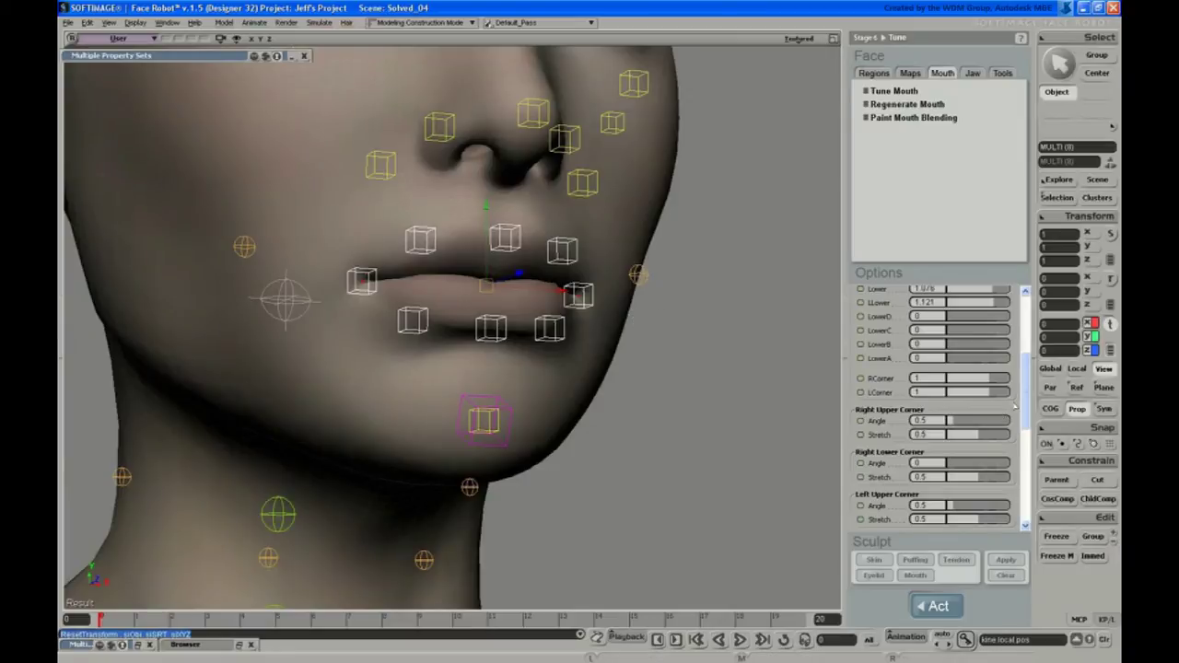
pyautogui.moveTo(1026, 402); pyautogui.dragTo(1026, 406)
pyautogui.press('s')
pyautogui.moveTo(563, 257); pyautogui.dragTo(587, 266, button='right')
pyautogui.press('space')
pyautogui.click(518, 425)
pyautogui.press('s')
pyautogui.moveTo(518, 427); pyautogui.dragTo(618, 377, button='right')
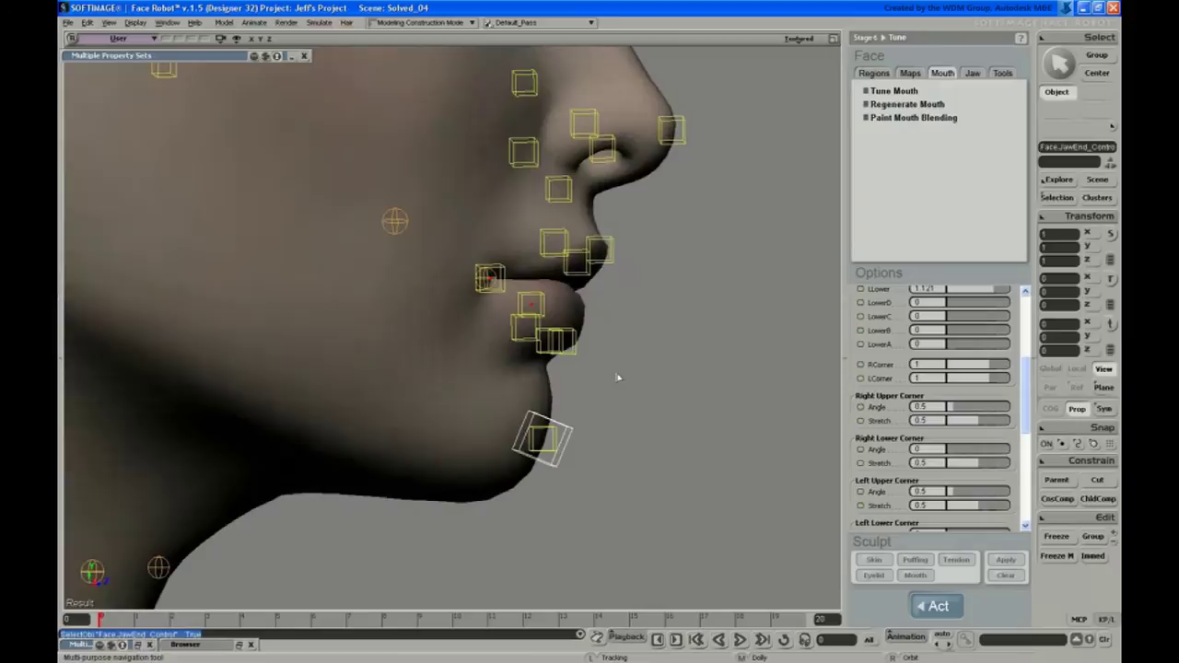
pyautogui.press('v')
pyautogui.moveTo(589, 386); pyautogui.dragTo(549, 444)
# Select both mouth corner controls and move them down about 0.185 units.
pyautogui.press('s')
pyautogui.moveTo(661, 286); pyautogui.dragTo(587, 284, button='right')
pyautogui.press('space')
pyautogui.click(592, 302)
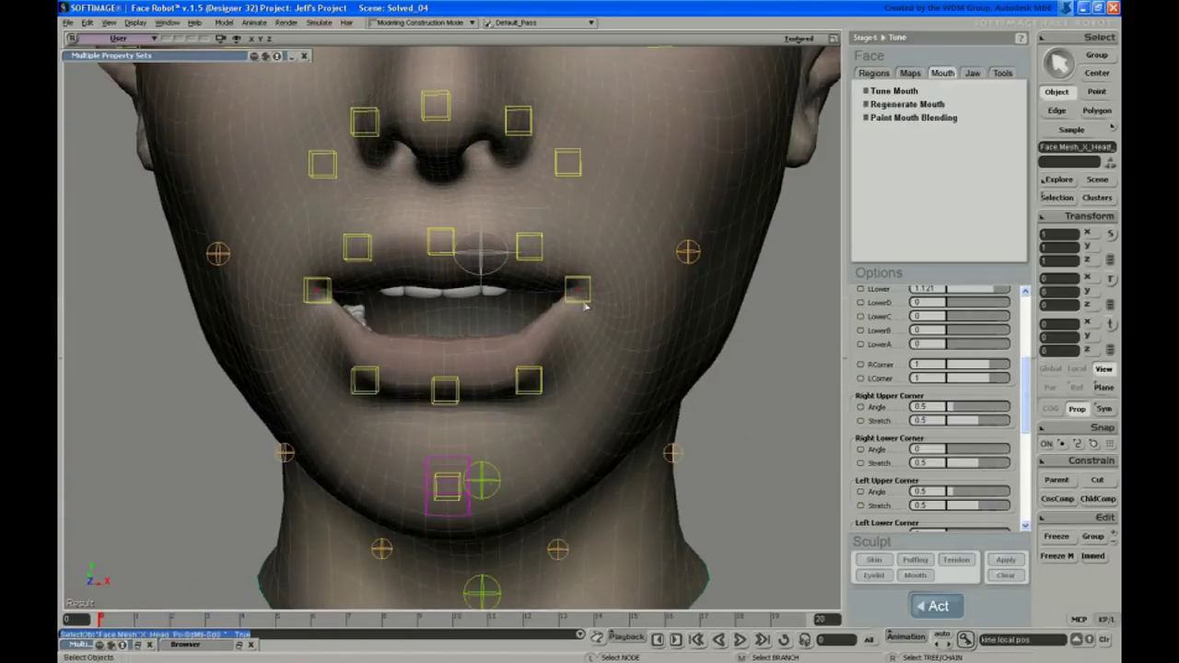
pyautogui.click(578, 292)
pyautogui.keyDown('ctrl'); pyautogui.click(321, 295); pyautogui.keyUp('ctrl')
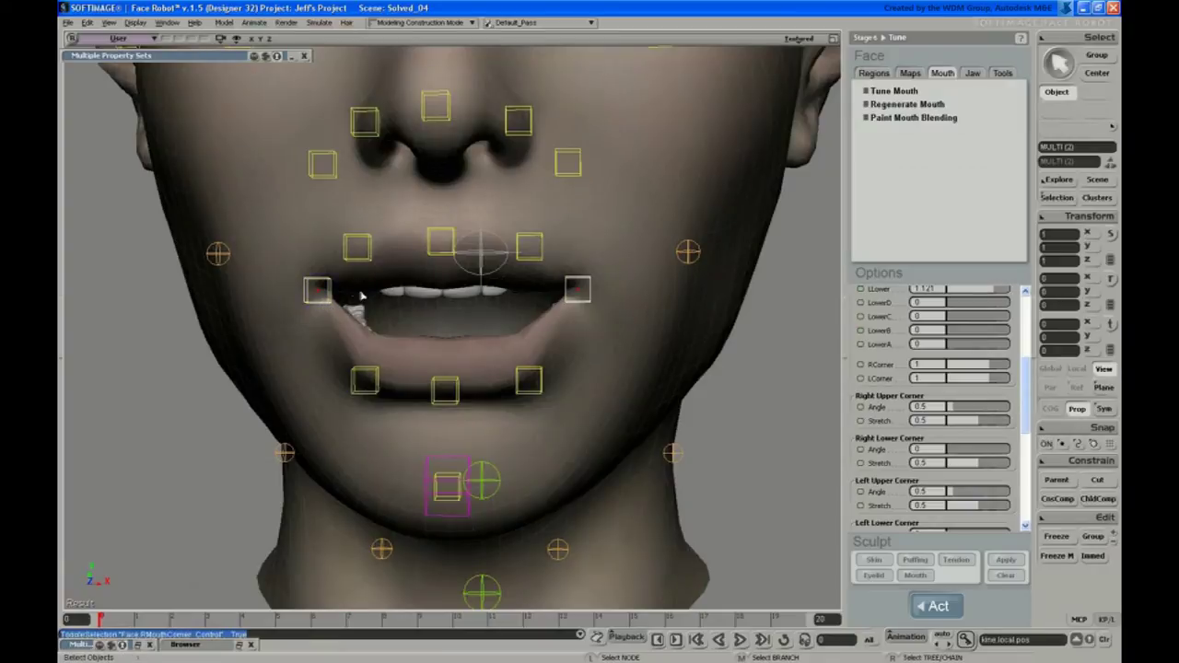
pyautogui.press('v')
pyautogui.moveTo(447, 238); pyautogui.dragTo(445, 258)
pyautogui.moveTo(477, 281); pyautogui.dragTo(451, 348, button='middle')
pyautogui.scroll(3, 449, 359)
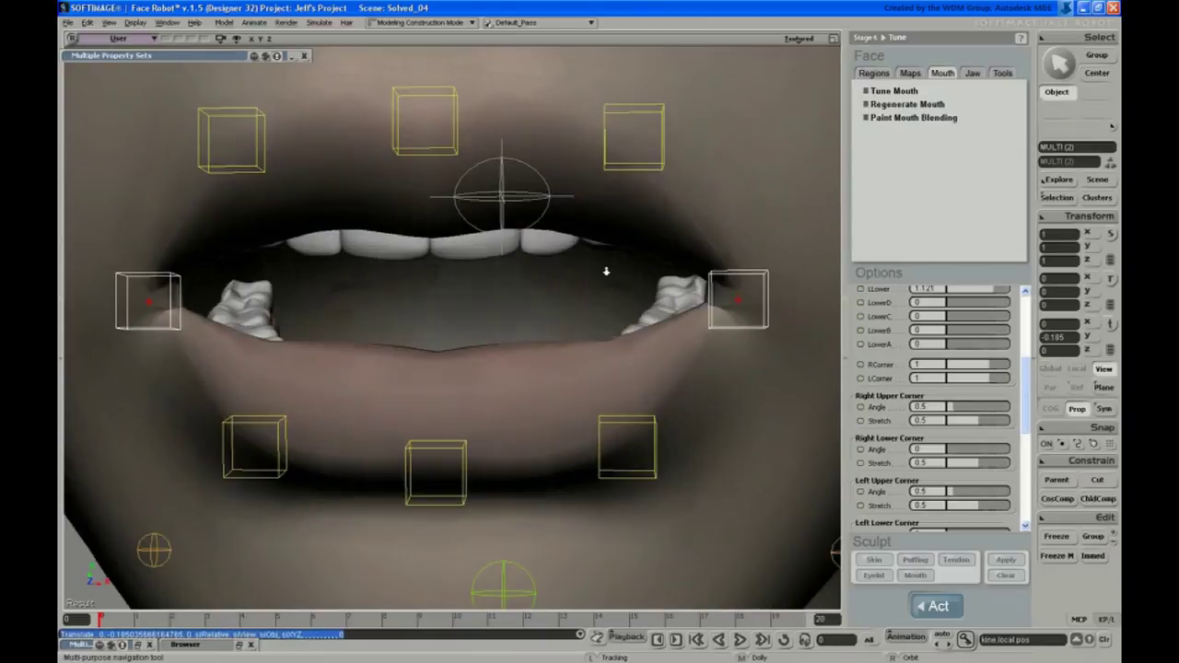
pyautogui.scroll(4, 590, 276)
# Zoom in on the left mouth corner and switch the viewport to shaded display.
pyautogui.press('s')
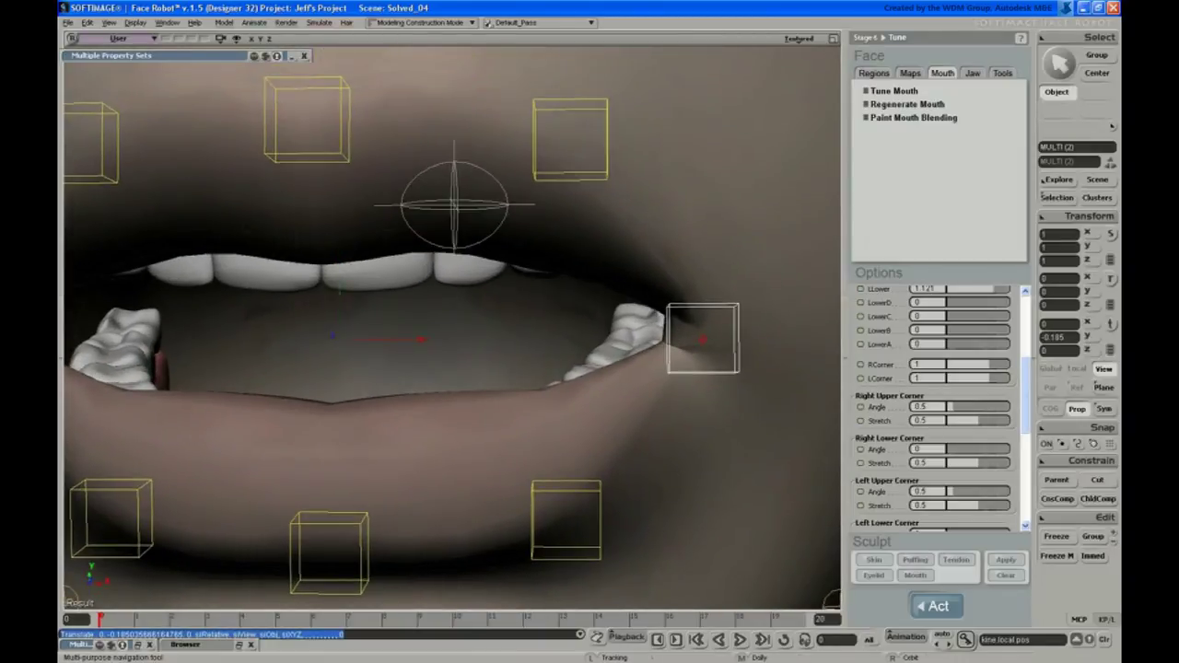
pyautogui.moveTo(672, 274); pyautogui.dragTo(660, 300, button='middle')
pyautogui.moveTo(660, 301); pyautogui.dragTo(581, 295)
pyautogui.moveTo(581, 295)
pyautogui.mouseDown(button='right')
pyautogui.moveTo(590, 284)
pyautogui.moveTo(579, 293)
pyautogui.mouseUp(button='right')
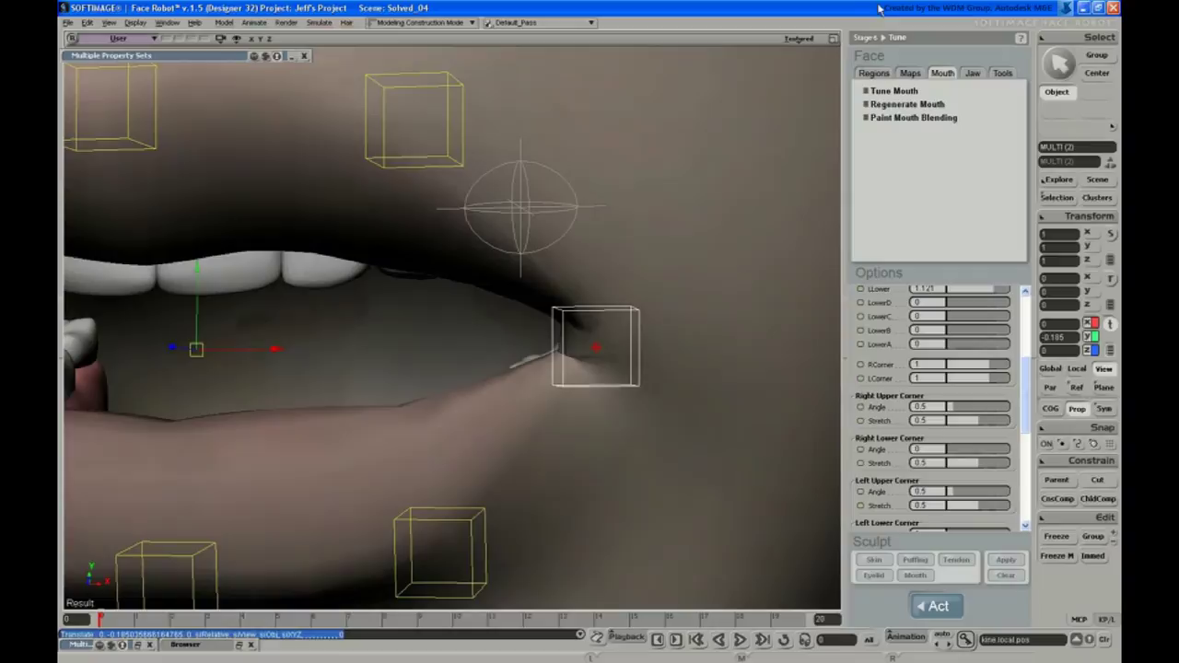
pyautogui.click(799, 40)
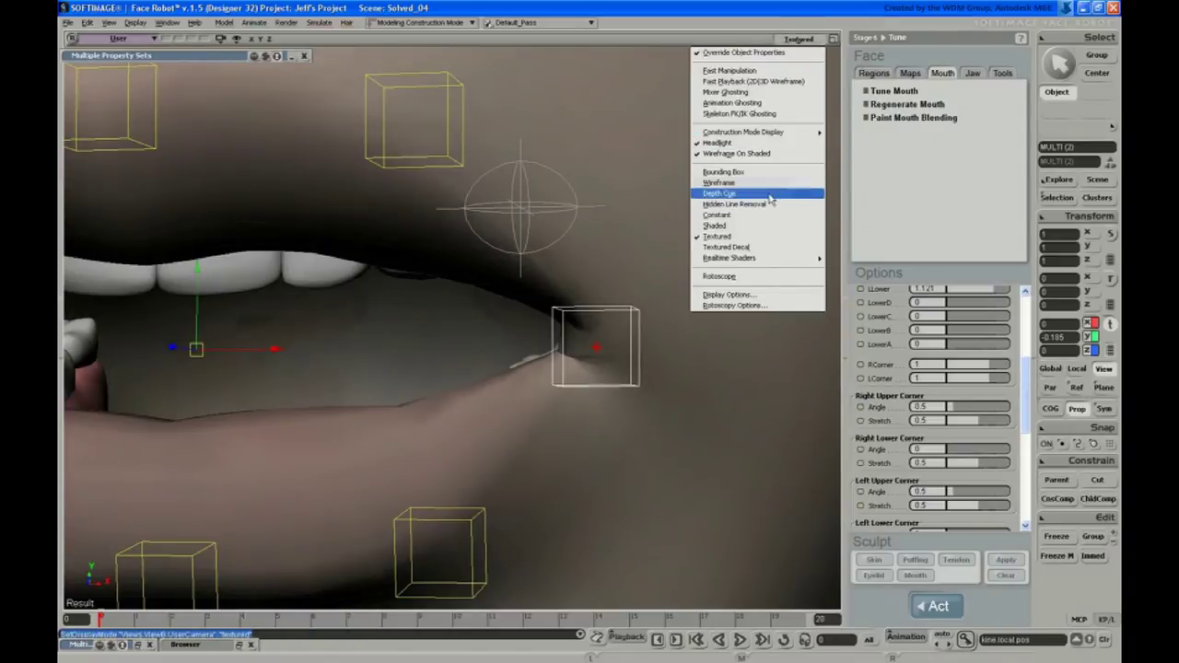
pyautogui.click(772, 226)
pyautogui.moveTo(691, 274); pyautogui.dragTo(798, 97, button='right')
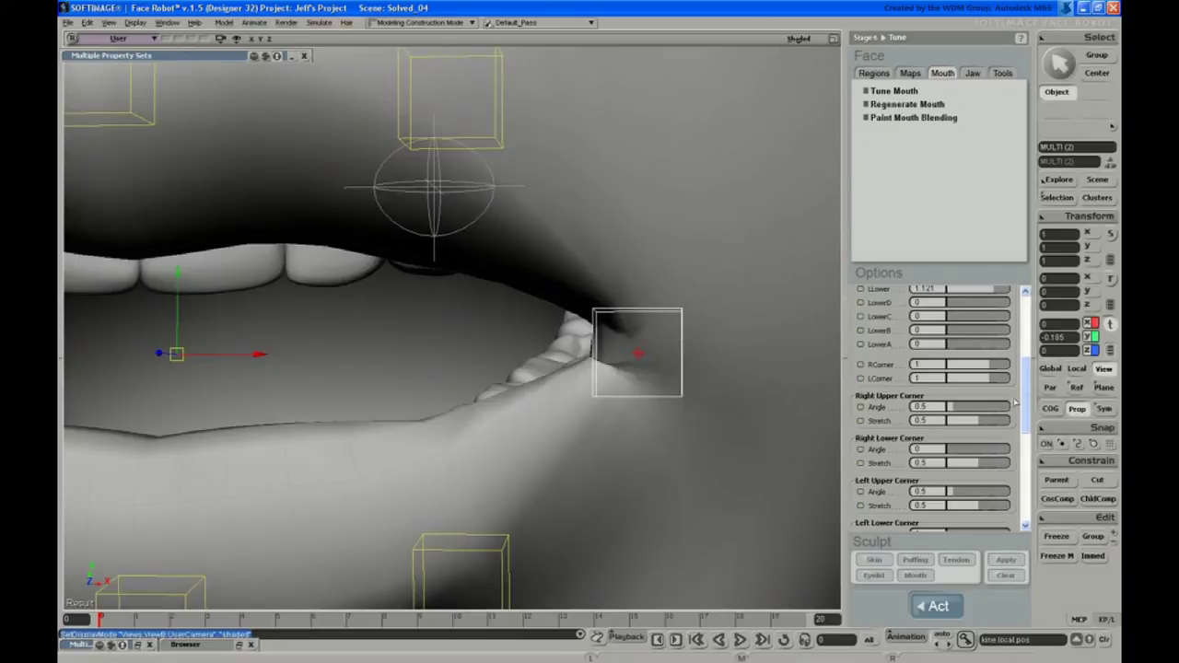
# Try new angle and stretch values for the left upper and lower mouth corners, and undo back to textured display.
pyautogui.scroll(-5, 948, 400)
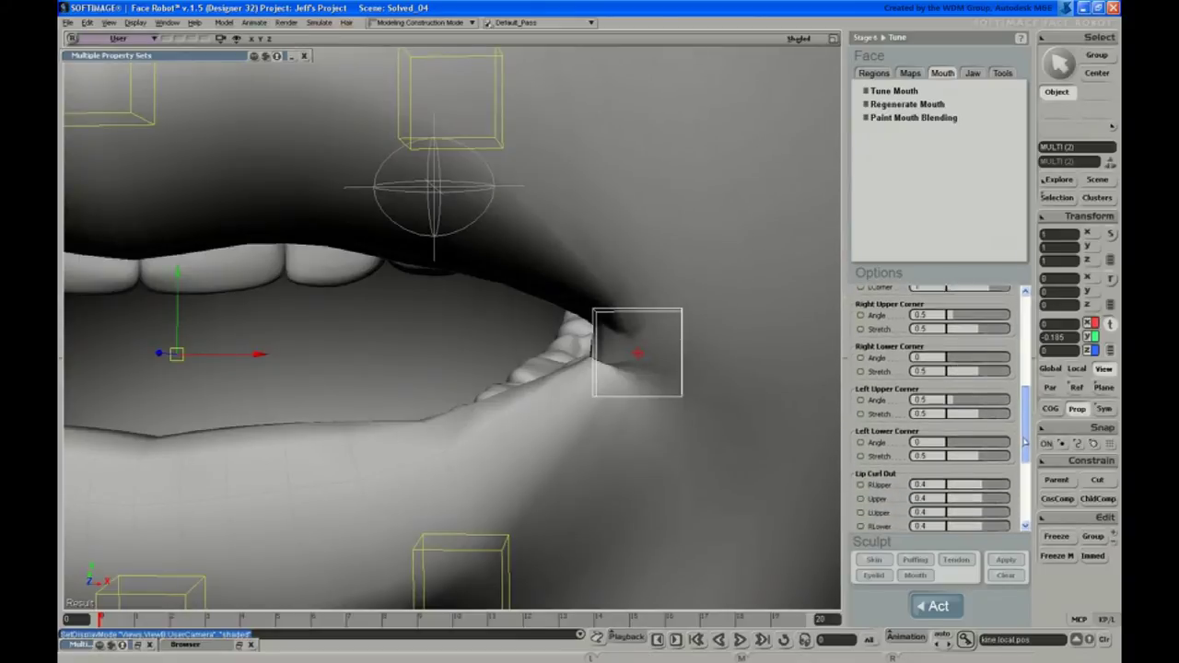
pyautogui.moveTo(951, 385); pyautogui.dragTo(971, 443)
pyautogui.hotkey('ctrl', 'z')
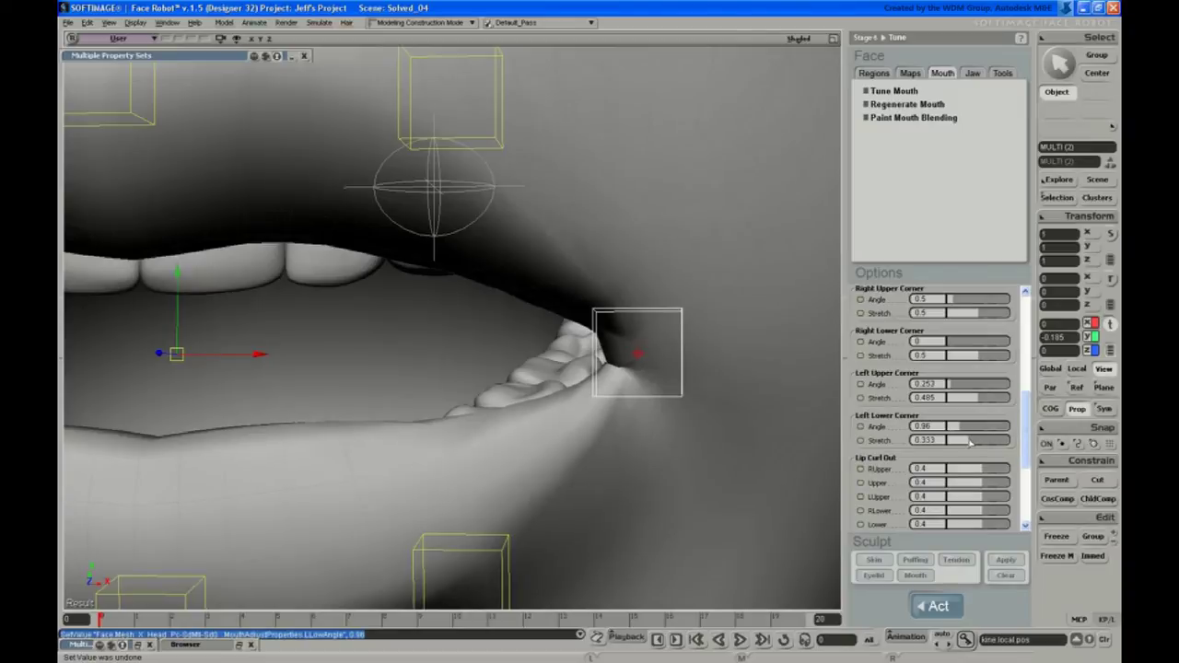
pyautogui.hotkey('ctrl', 'z')
pyautogui.hotkey('ctrl', 'z')
pyautogui.hotkey('ctrl', 'z')
pyautogui.hotkey('ctrl', 'z')
pyautogui.hotkey('ctrl', 'z')
pyautogui.hotkey('ctrl', 'z')
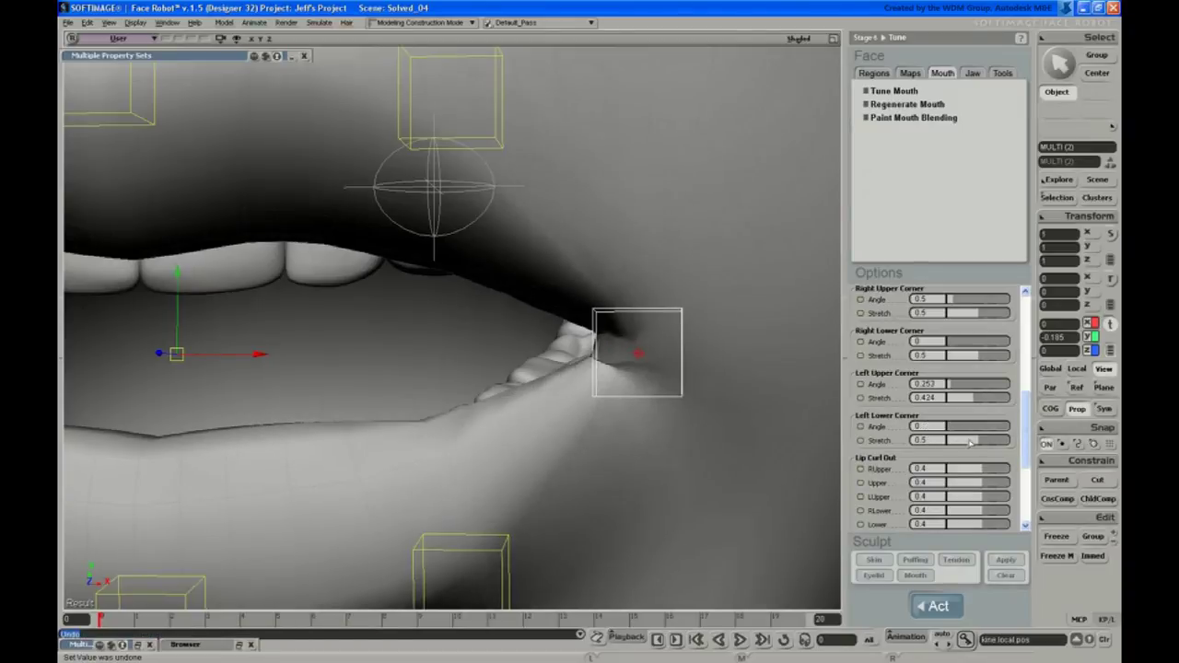
pyautogui.hotkey('ctrl', 'z')
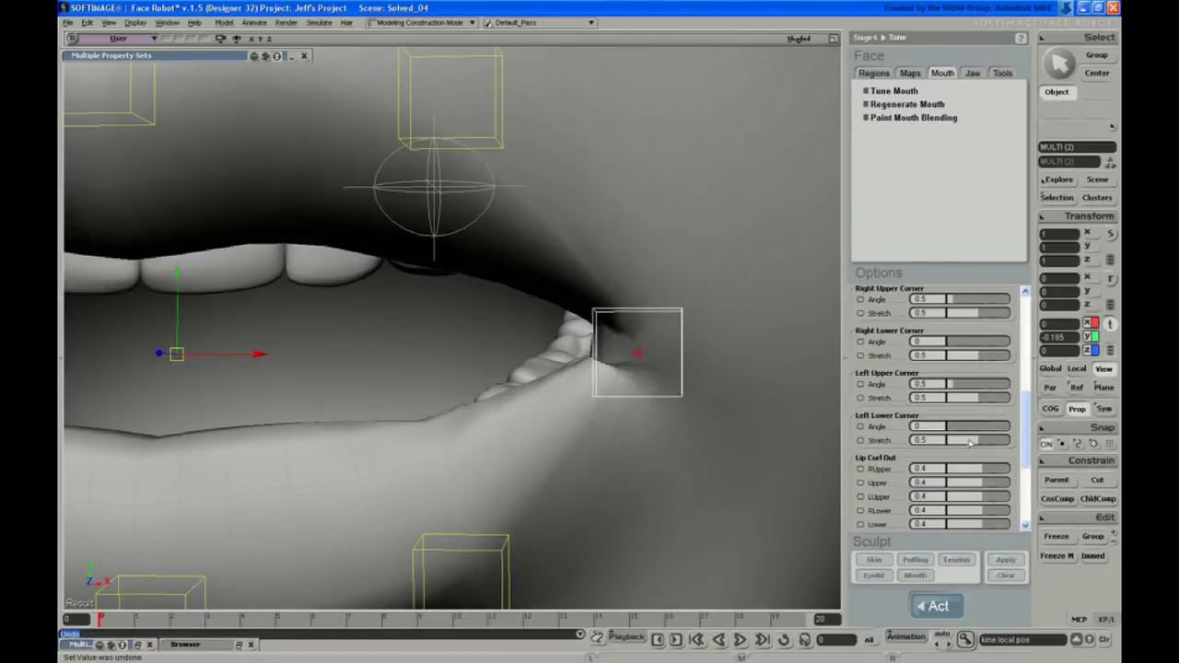
pyautogui.hotkey('ctrl', 'z')
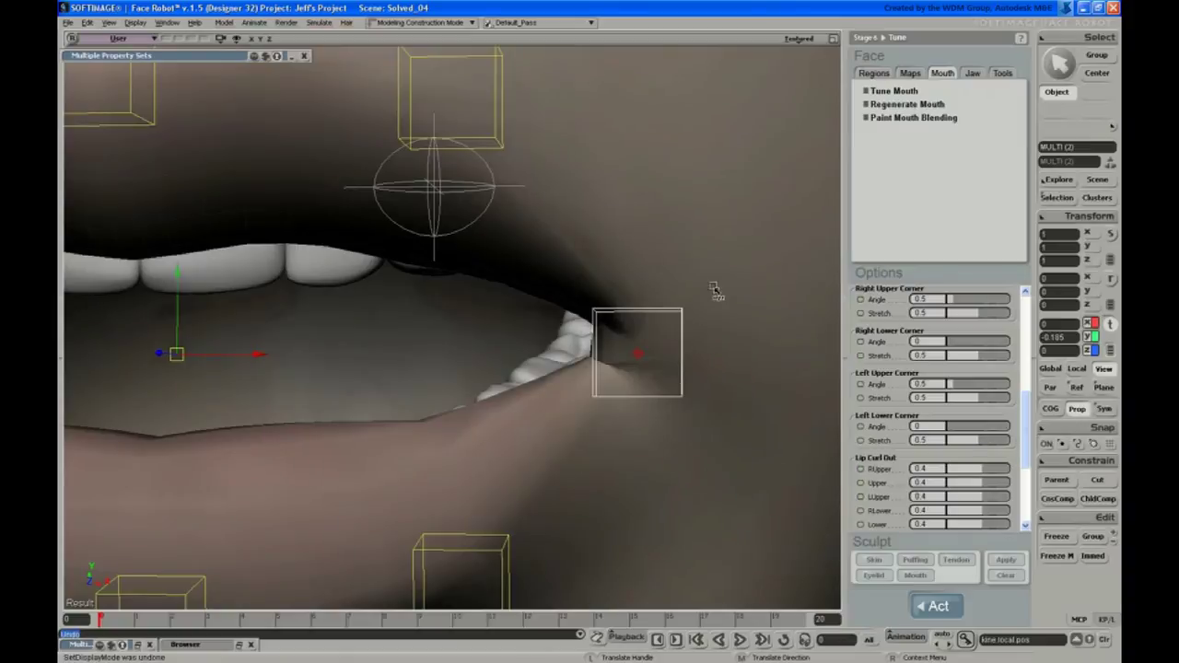
# Bring up the lip curl settings and, in profile view, move the upper lip control forward about 0.12 units.
pyautogui.press('space')
pyautogui.press('s')
pyautogui.moveTo(598, 398); pyautogui.dragTo(670, 426, button='middle')
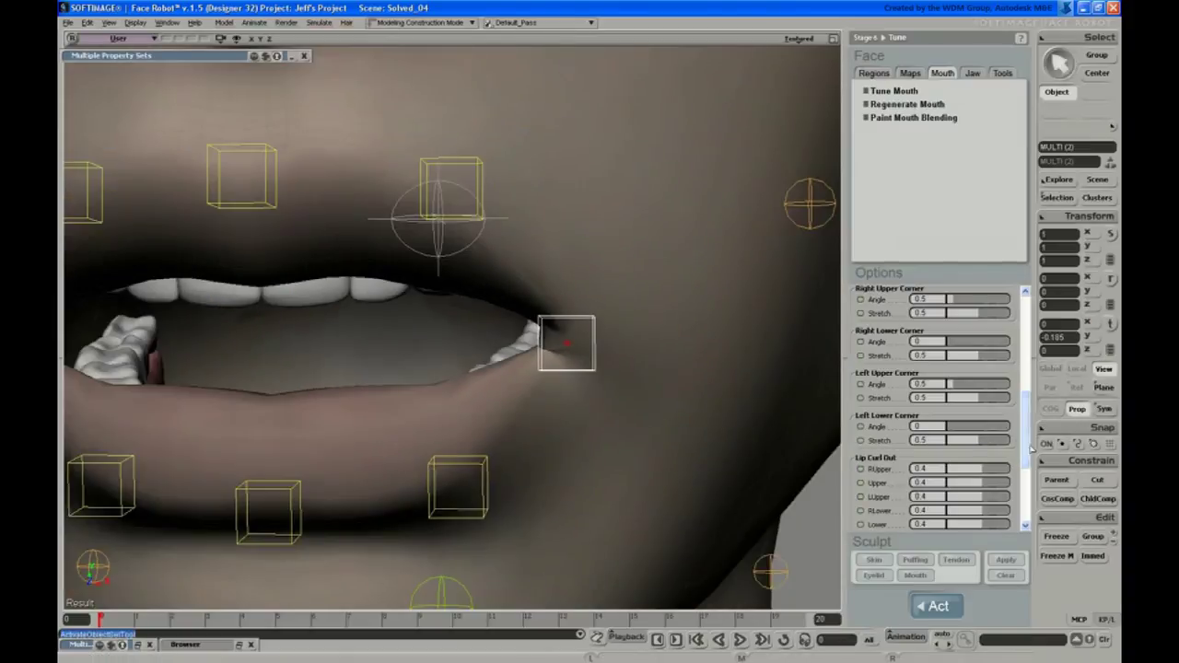
pyautogui.moveTo(1027, 431); pyautogui.dragTo(1027, 475)
pyautogui.press('s')
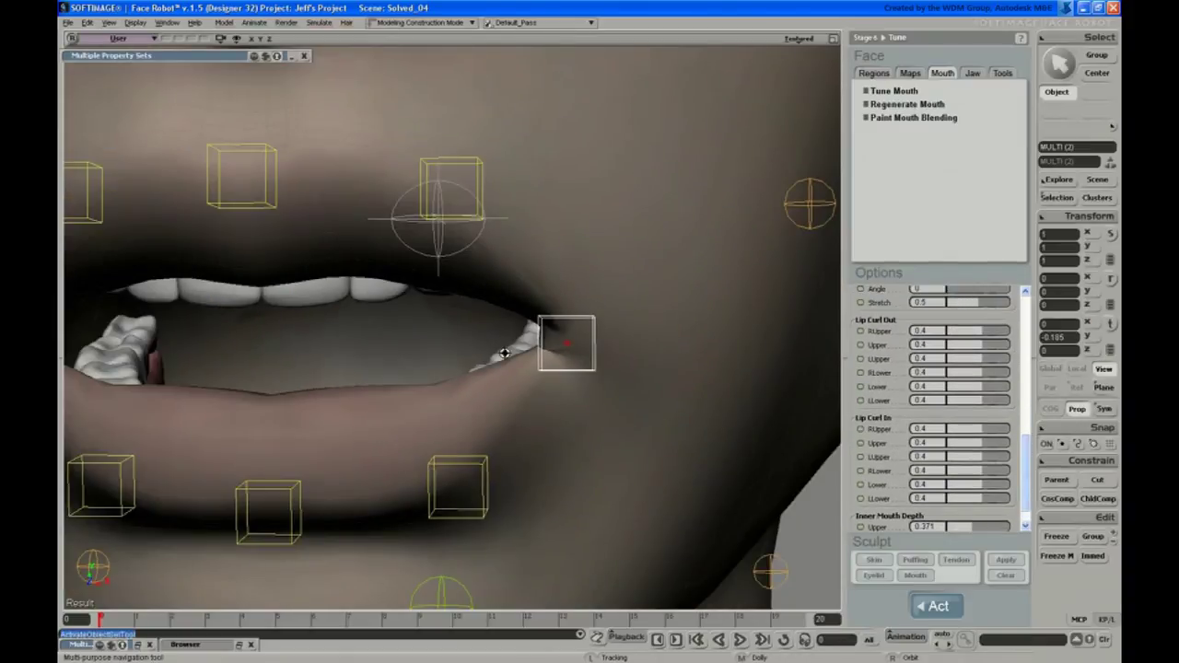
pyautogui.moveTo(387, 364); pyautogui.dragTo(582, 363, button='right')
pyautogui.moveTo(582, 363); pyautogui.dragTo(577, 227, button='middle')
pyautogui.moveTo(576, 226); pyautogui.dragTo(559, 263)
pyautogui.moveTo(558, 263); pyautogui.dragTo(710, 326, button='right')
pyautogui.click(691, 284)
pyautogui.press('s')
pyautogui.press('v')
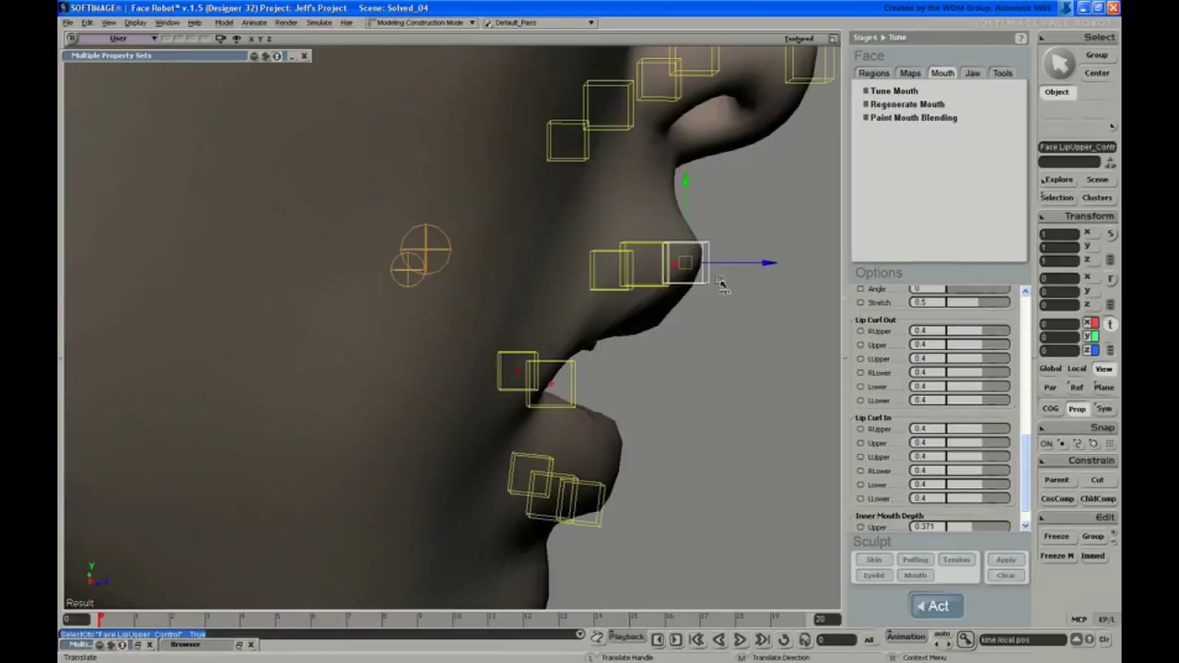
pyautogui.moveTo(727, 231); pyautogui.dragTo(715, 343)
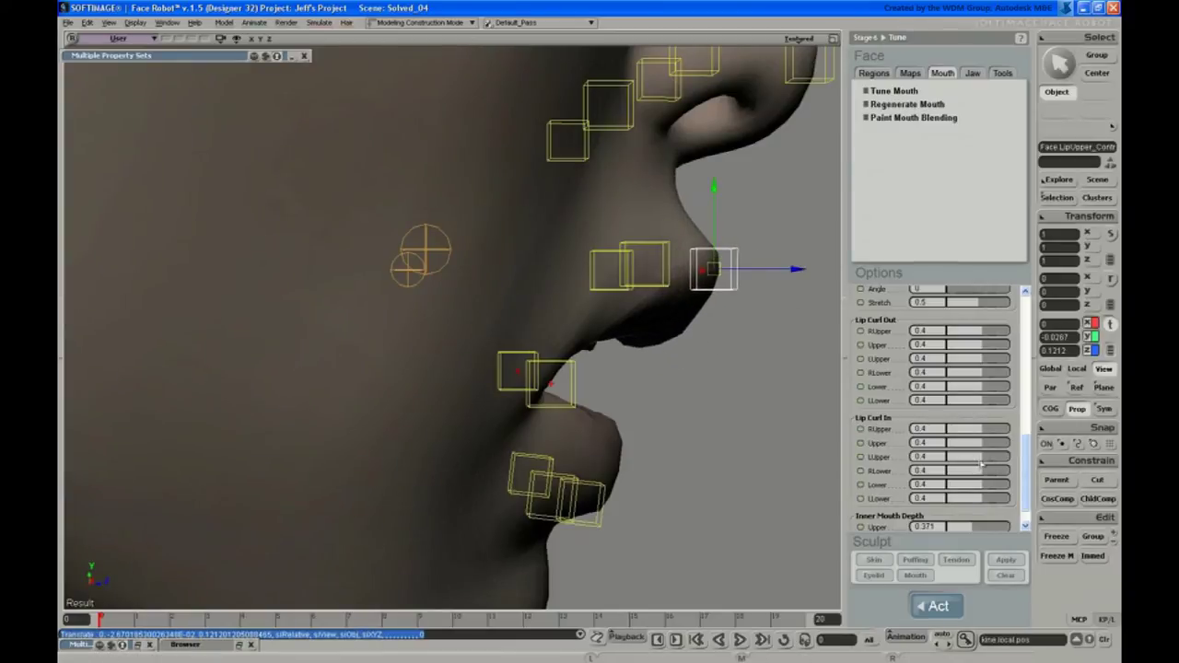
# Set the Upper value of Lip Curl In to 1.071 and reset the upper lip control's transform.
pyautogui.moveTo(959, 448); pyautogui.dragTo(1002, 442)
pyautogui.hotkey('ctrl', 'shift', 'r')
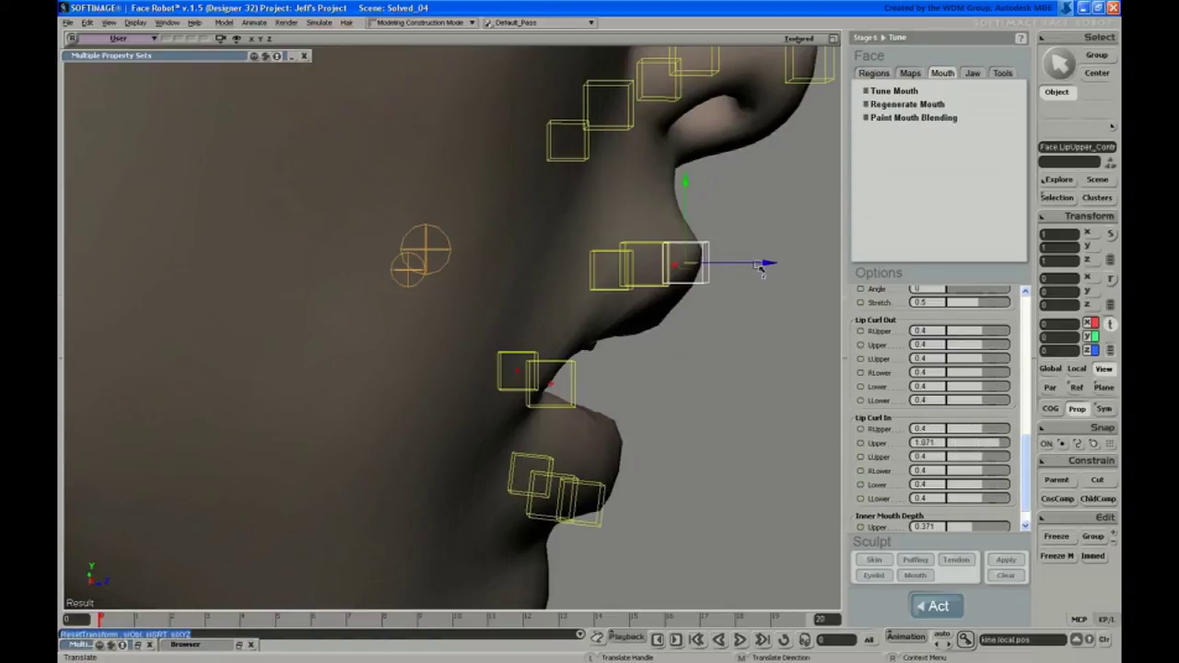
# Try moving the upper lip control forward about 0.175 units and changing its Lip Curl Out value, and undo both.
pyautogui.moveTo(732, 265); pyautogui.dragTo(773, 265)
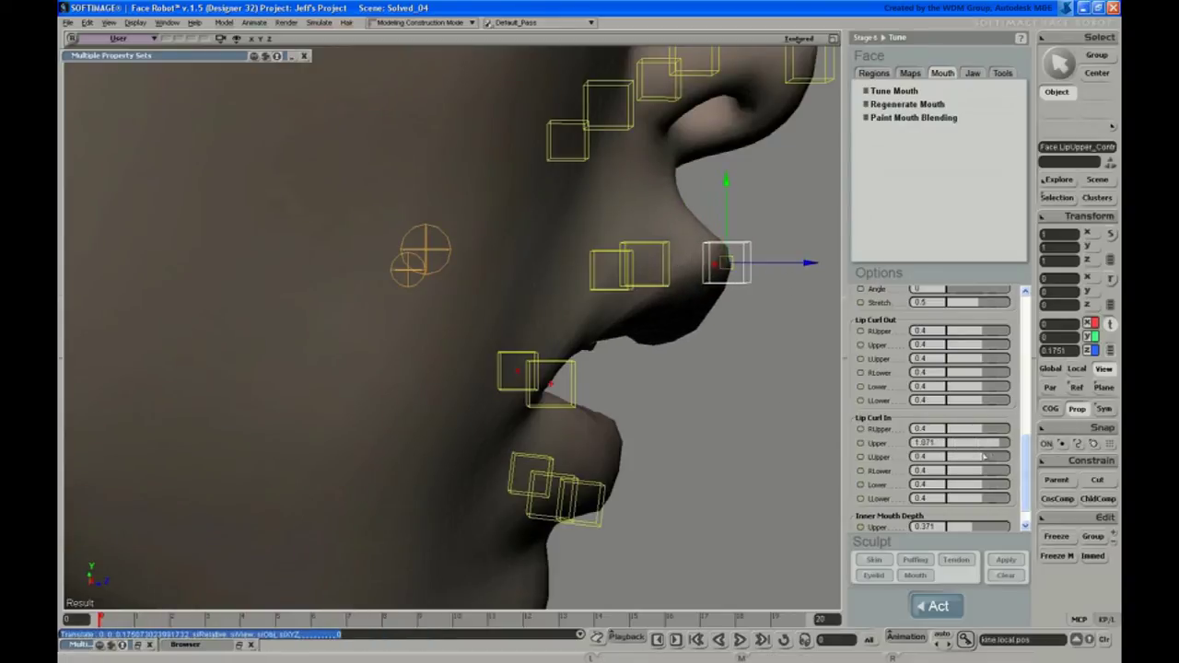
pyautogui.moveTo(1027, 451)
pyautogui.mouseDown()
pyautogui.moveTo(1029, 491)
pyautogui.moveTo(1027, 451)
pyautogui.mouseUp()
pyautogui.moveTo(983, 346)
pyautogui.mouseDown()
pyautogui.moveTo(997, 346)
pyautogui.moveTo(967, 349)
pyautogui.mouseUp()
pyautogui.hotkey('ctrl', 'z')
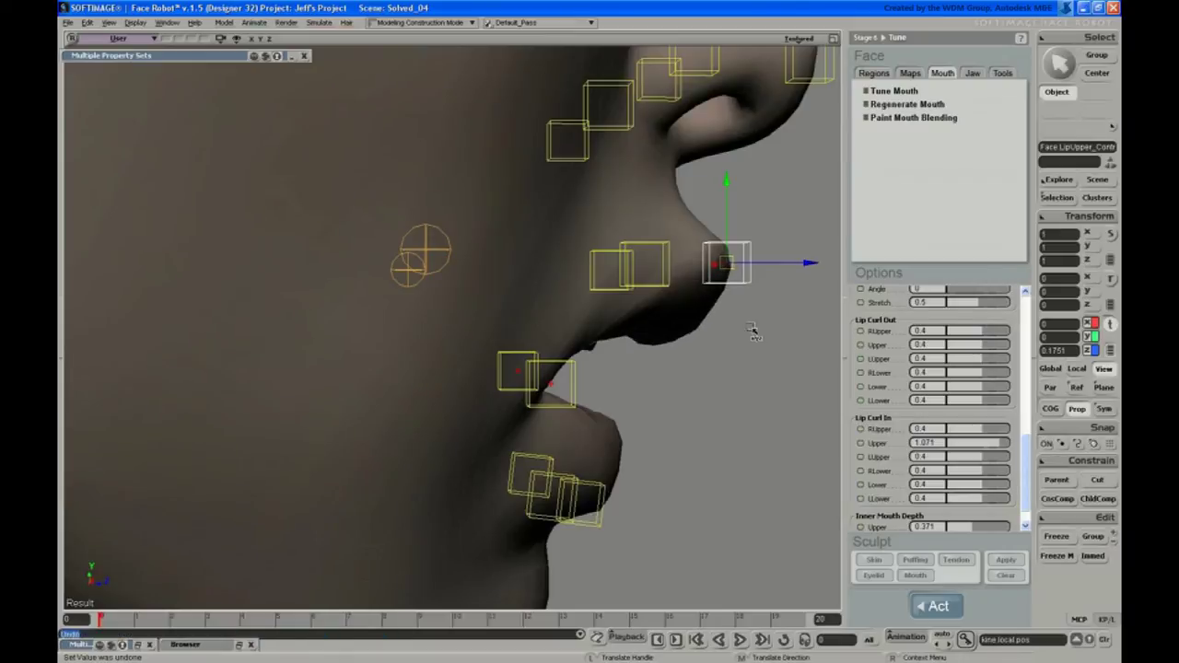
pyautogui.hotkey('ctrl', 'z')
# Deselect the upper lip control and set the Upper value of Lip Curl In to 0.4.
pyautogui.press('space')
pyautogui.click(738, 384)
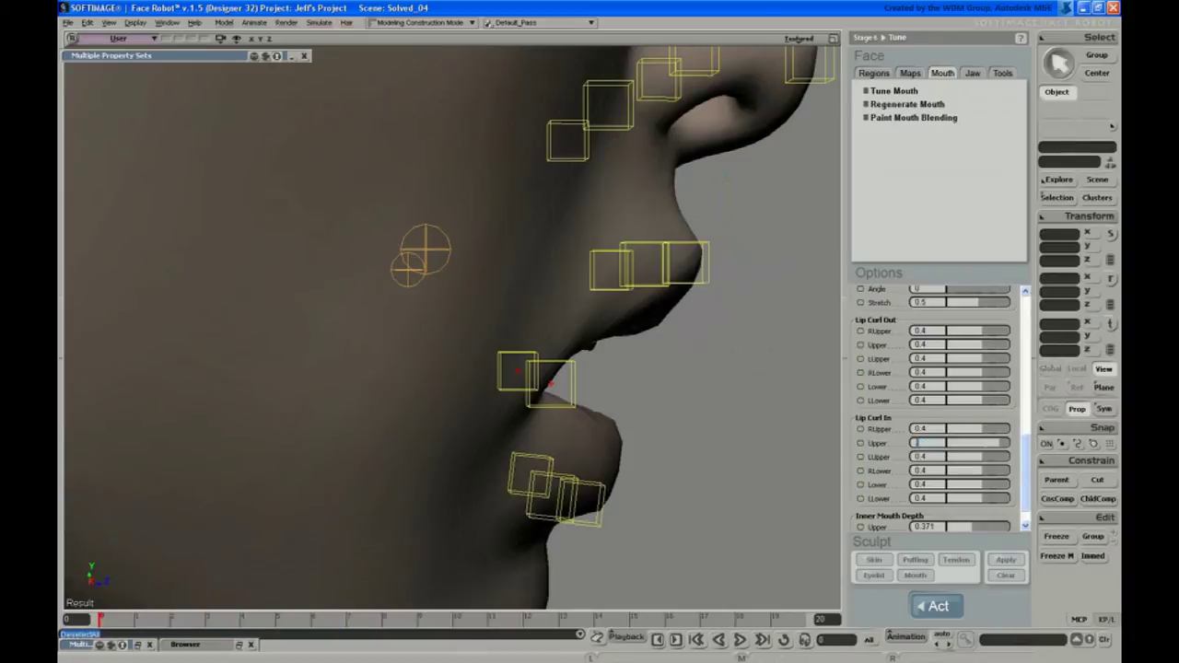
pyautogui.press('Return')
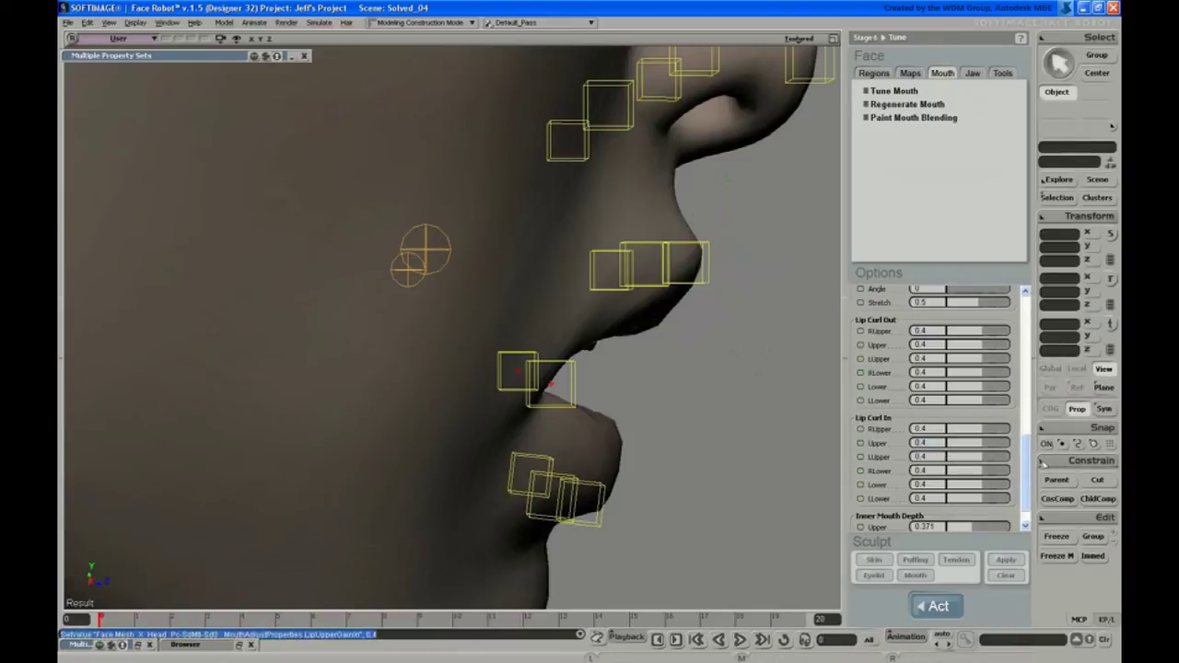
# Bring up the Inner Mouth Depth settings and switch the viewport to wireframe display with the whole mouth cavity in view.
pyautogui.scroll(-1, 1025, 465)
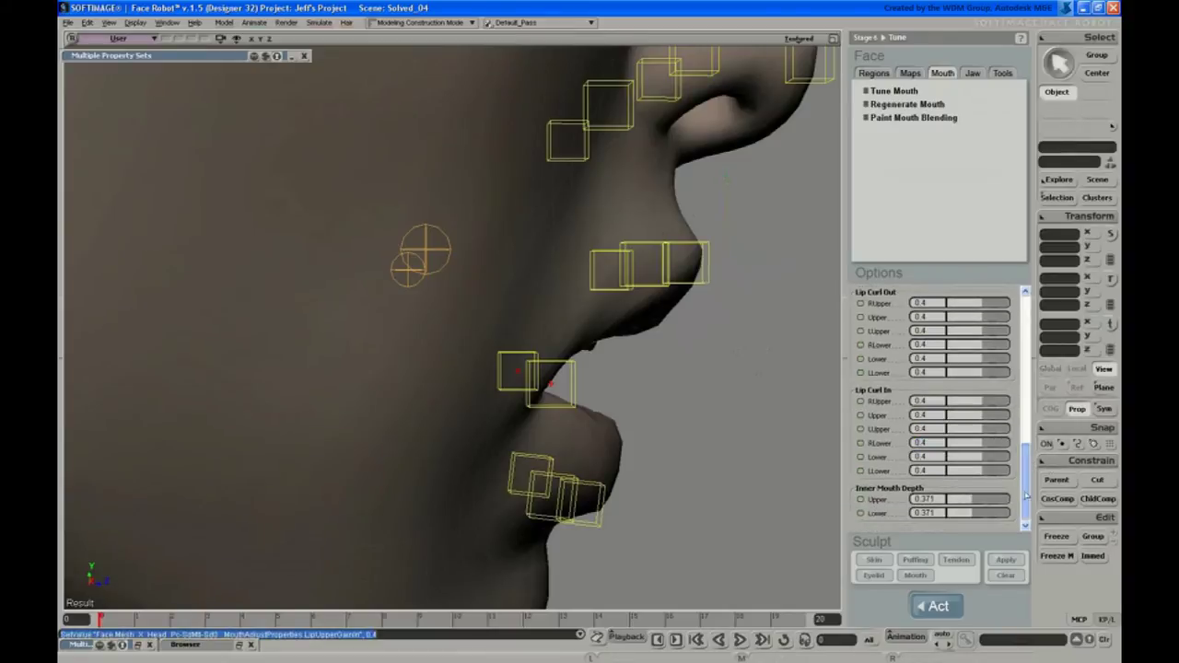
pyautogui.click(799, 39)
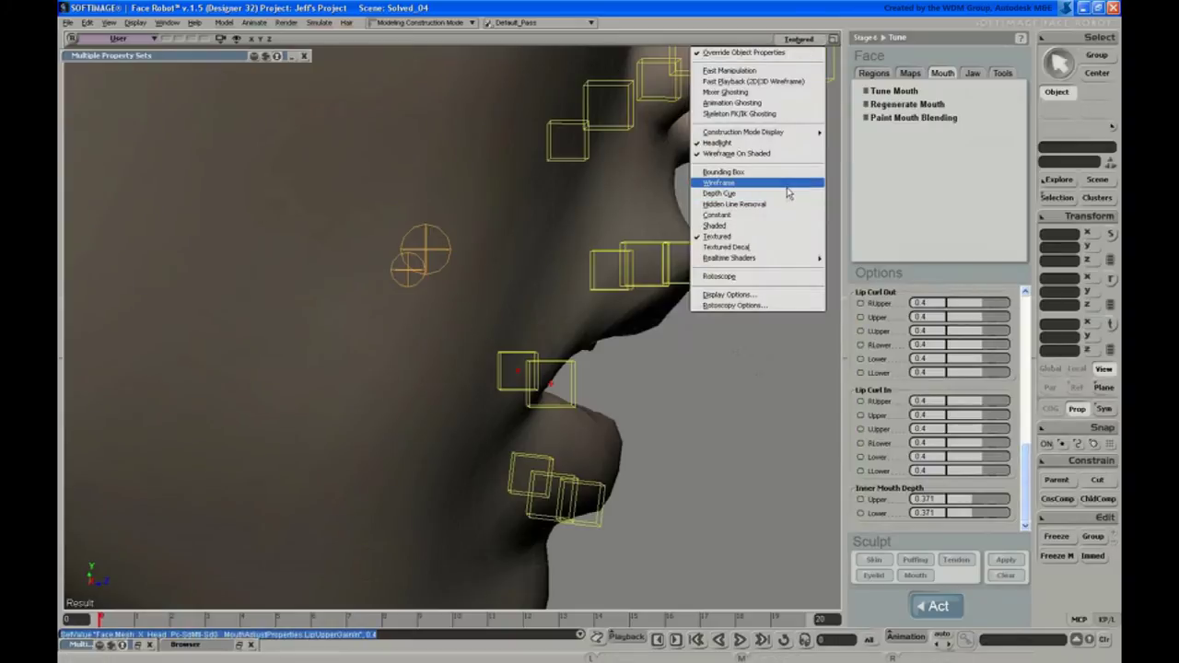
pyautogui.click(788, 188)
pyautogui.press('s')
pyautogui.moveTo(603, 348); pyautogui.dragTo(581, 334, button='middle')
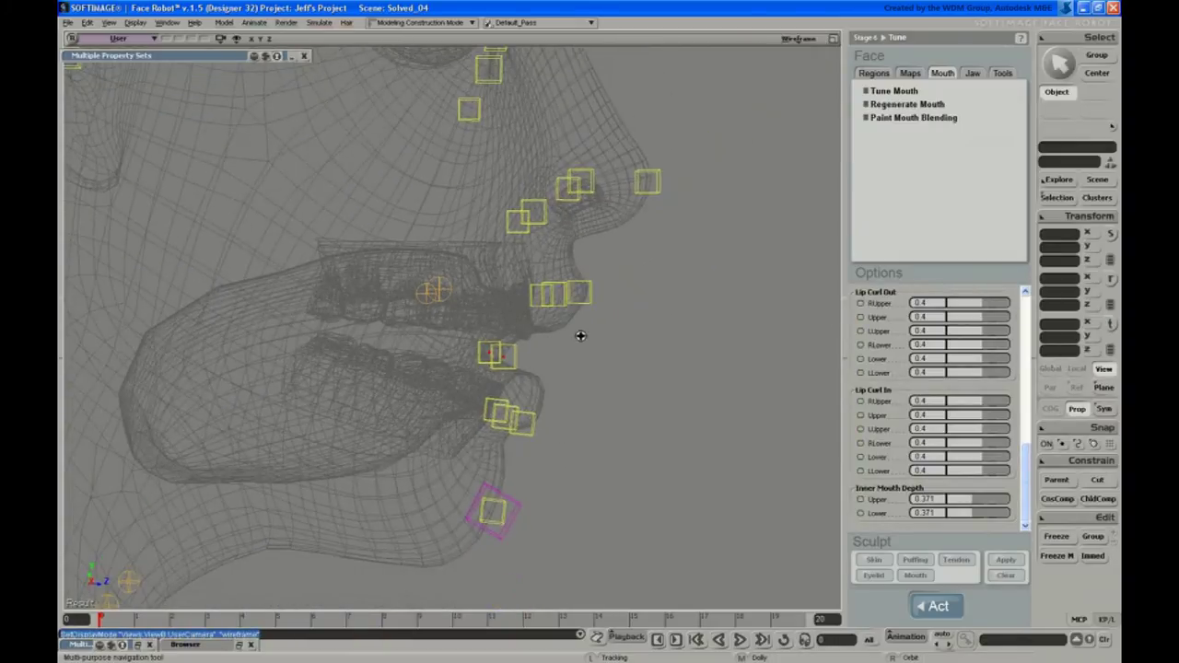
# Select the jaw control and reset its transform to close the mouth.
pyautogui.press('space')
pyautogui.moveTo(518, 514); pyautogui.dragTo(518, 517)
pyautogui.hotkey('ctrl', 'shift', 'r')
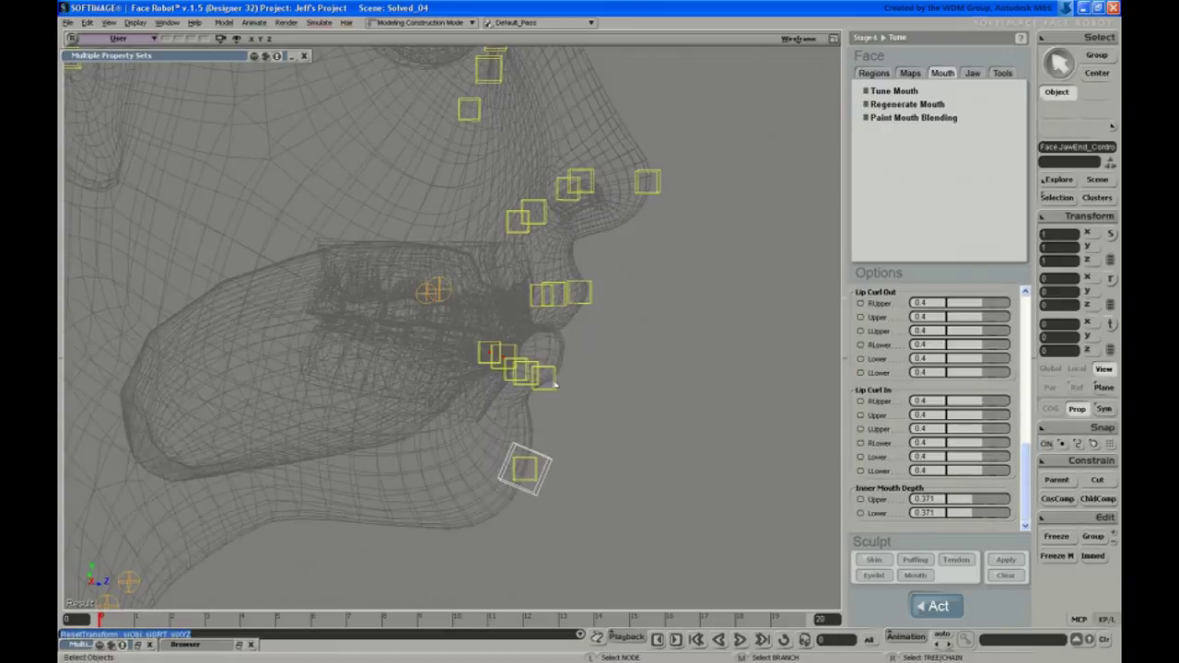
# Try lower Inner Mouth Depth values of 0.441 and 0.309, ending at 0.281, with the inner mouth in close view.
pyautogui.press('s')
pyautogui.moveTo(554, 383); pyautogui.dragTo(543, 364, button='middle')
pyautogui.moveTo(543, 365); pyautogui.dragTo(544, 343)
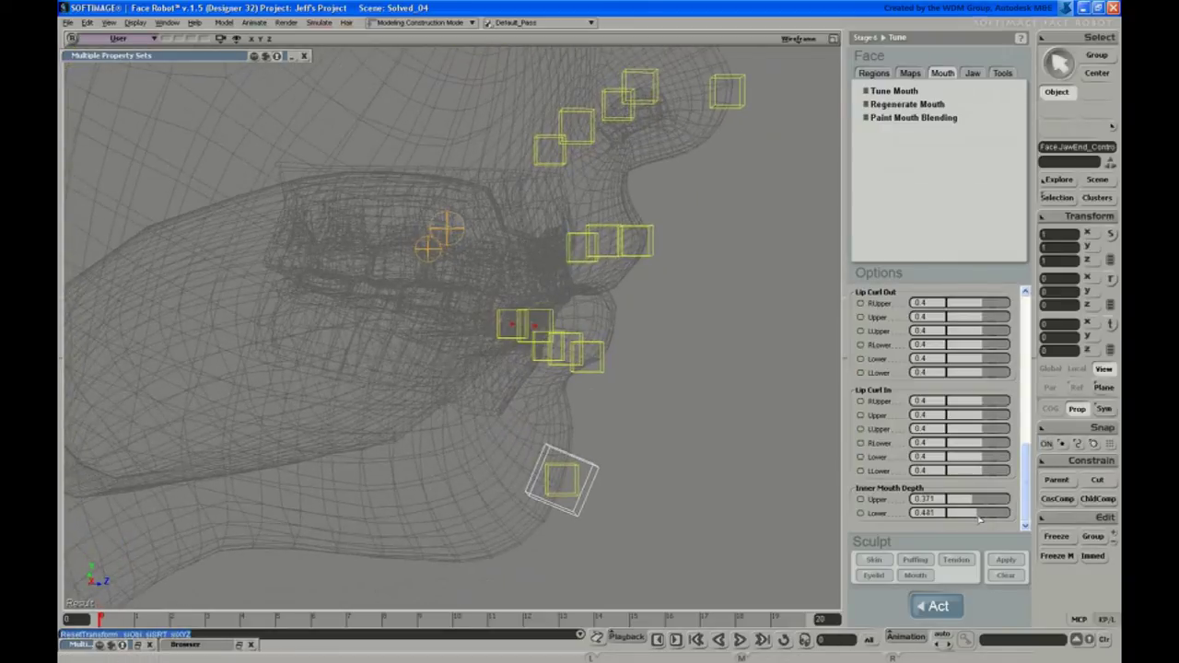
pyautogui.moveTo(972, 519); pyautogui.dragTo(961, 518)
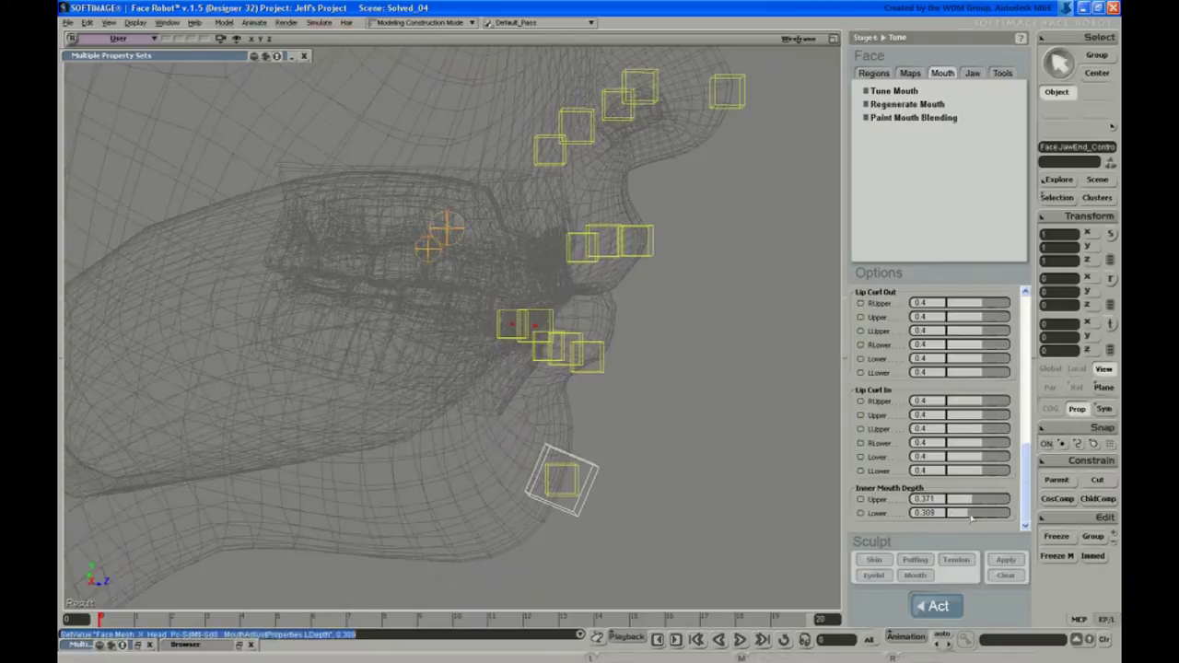
pyautogui.moveTo(967, 519); pyautogui.dragTo(969, 545)
# Switch the viewport back to textured display and set the lower Inner Mouth Depth to 0.
pyautogui.middleClick(795, 42)
pyautogui.press('s')
pyautogui.moveTo(663, 248); pyautogui.dragTo(648, 453, button='right')
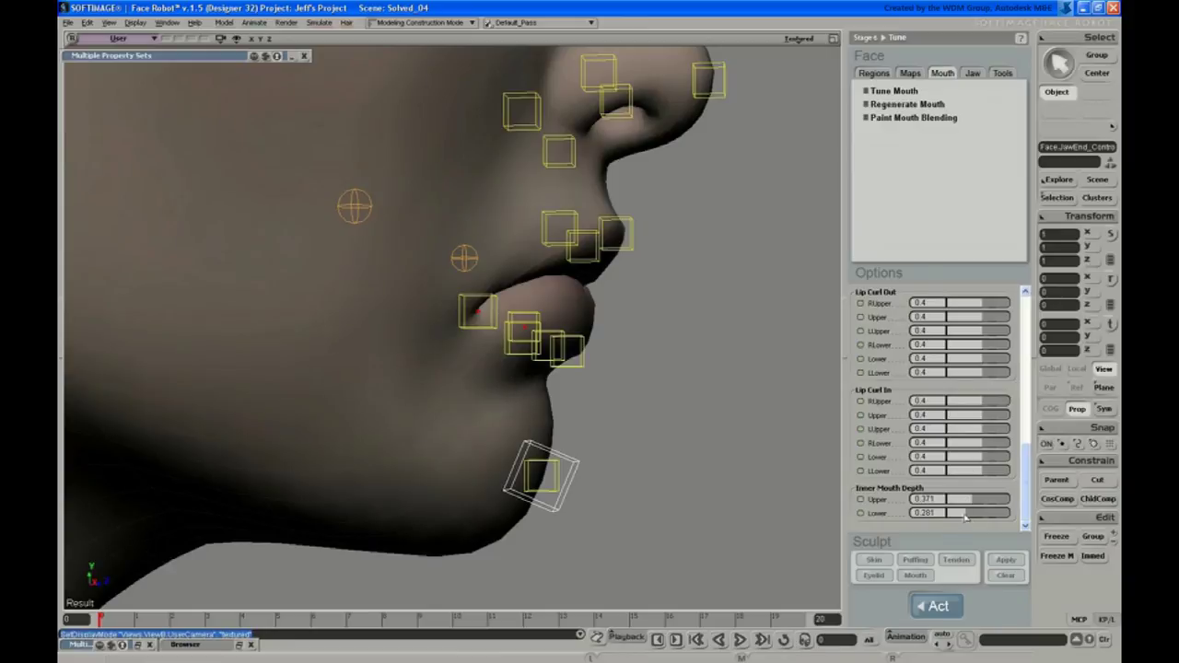
pyautogui.moveTo(962, 526); pyautogui.dragTo(935, 517)
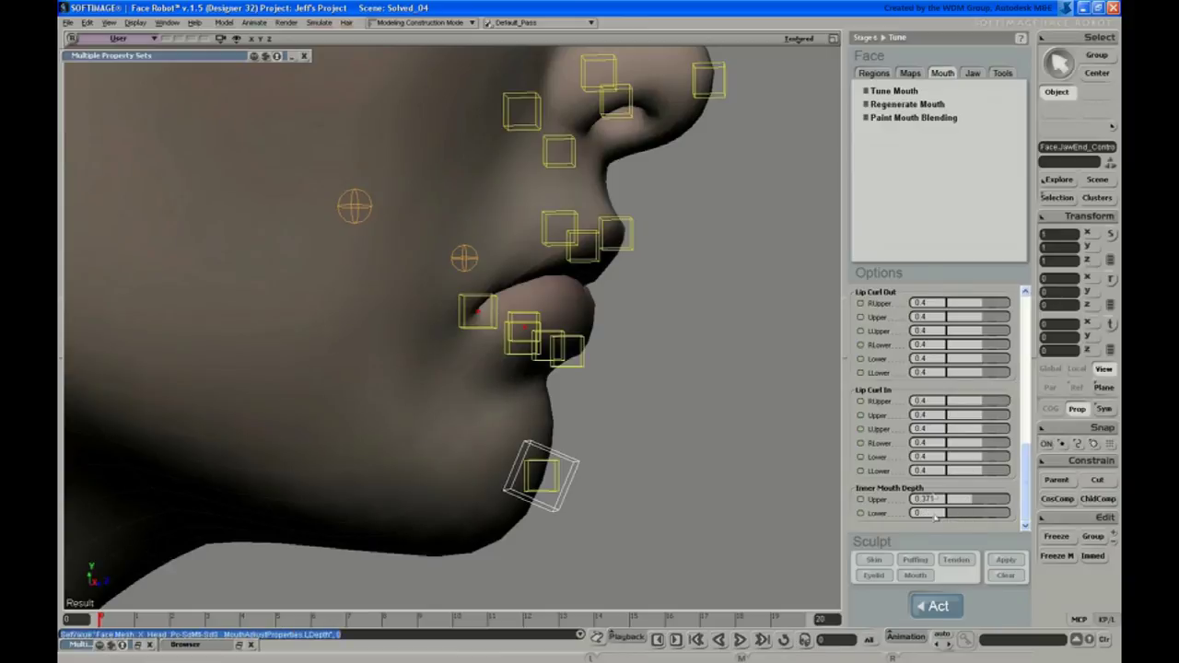
# Return the viewport to wireframe display and set the upper Inner Mouth Depth to 0.
pyautogui.middleClick(795, 41)
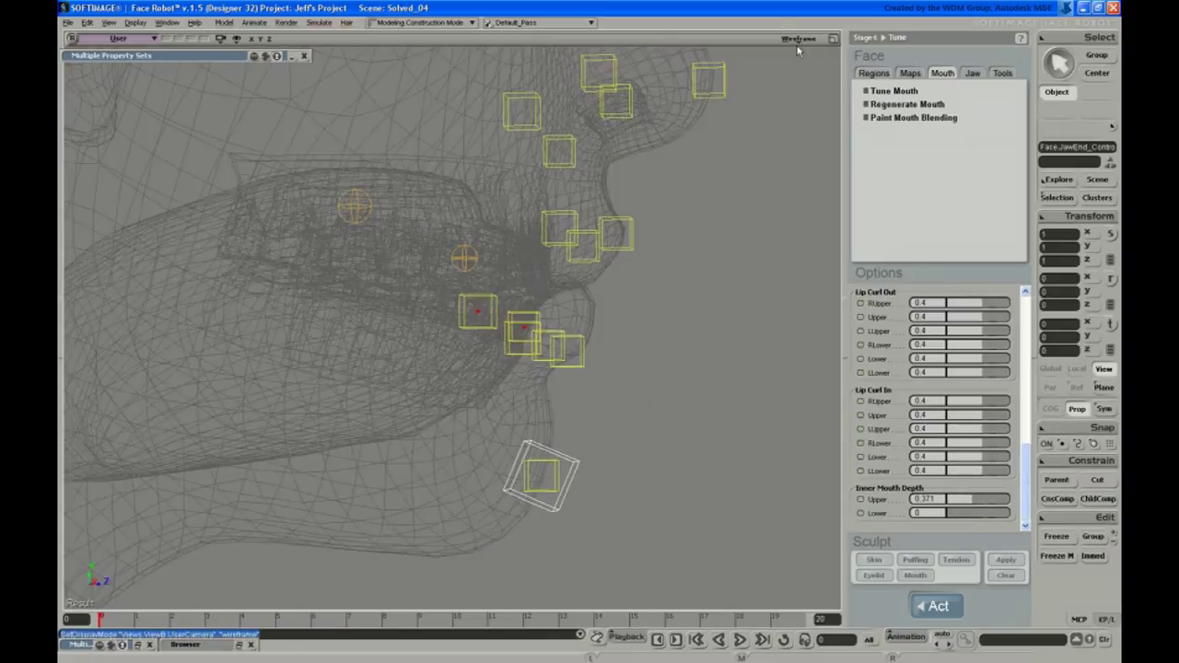
pyautogui.press('s')
pyautogui.moveTo(665, 272); pyautogui.dragTo(713, 293, button='right')
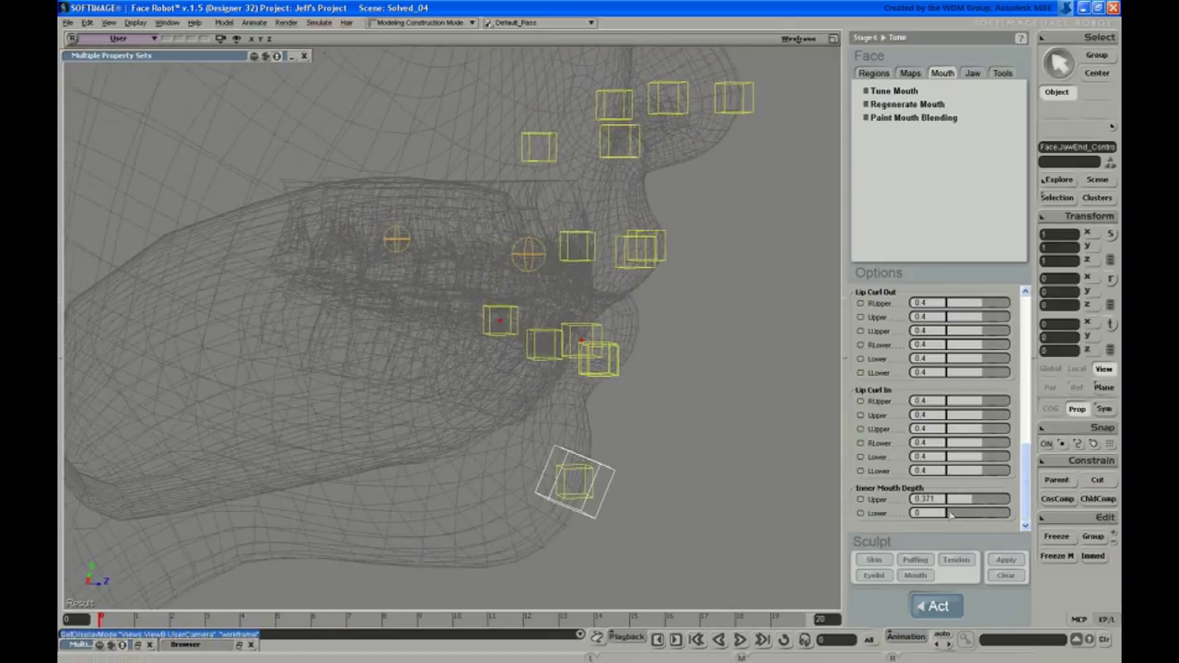
pyautogui.moveTo(951, 515); pyautogui.dragTo(917, 518)
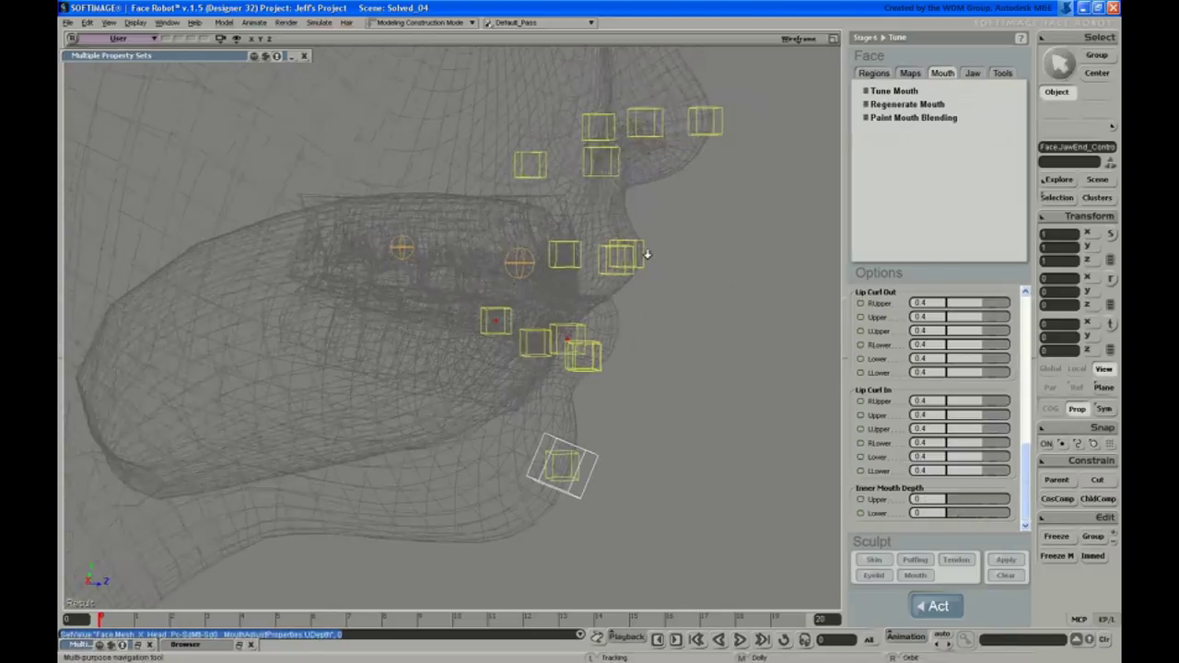